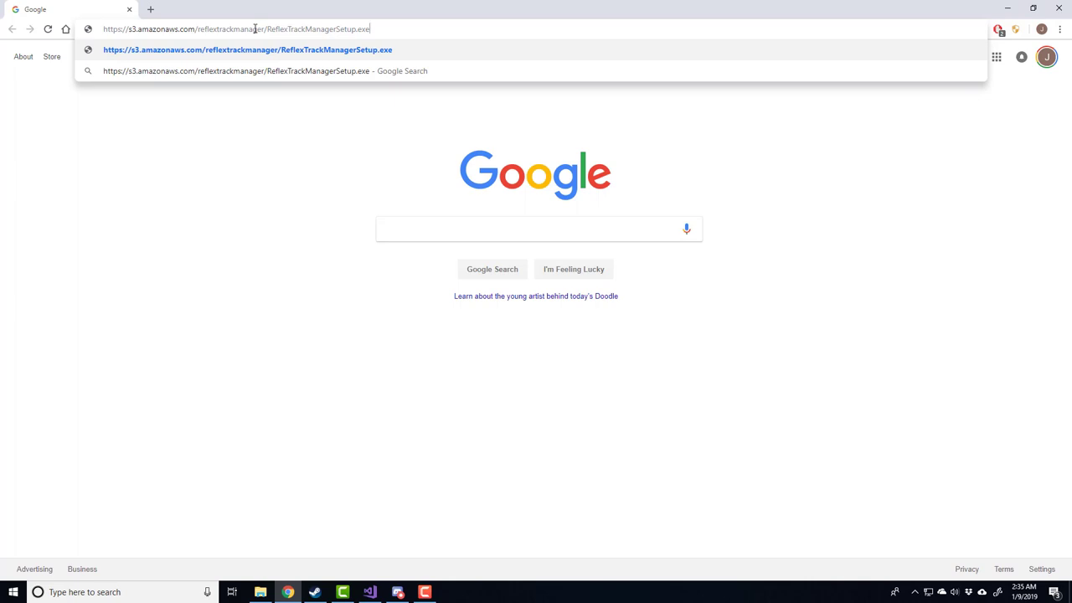
# Download ReflexTrackManagerSetup.exe in Chrome and keep it despite the 'not commonly downloaded' warning
pyautogui.press('Return')
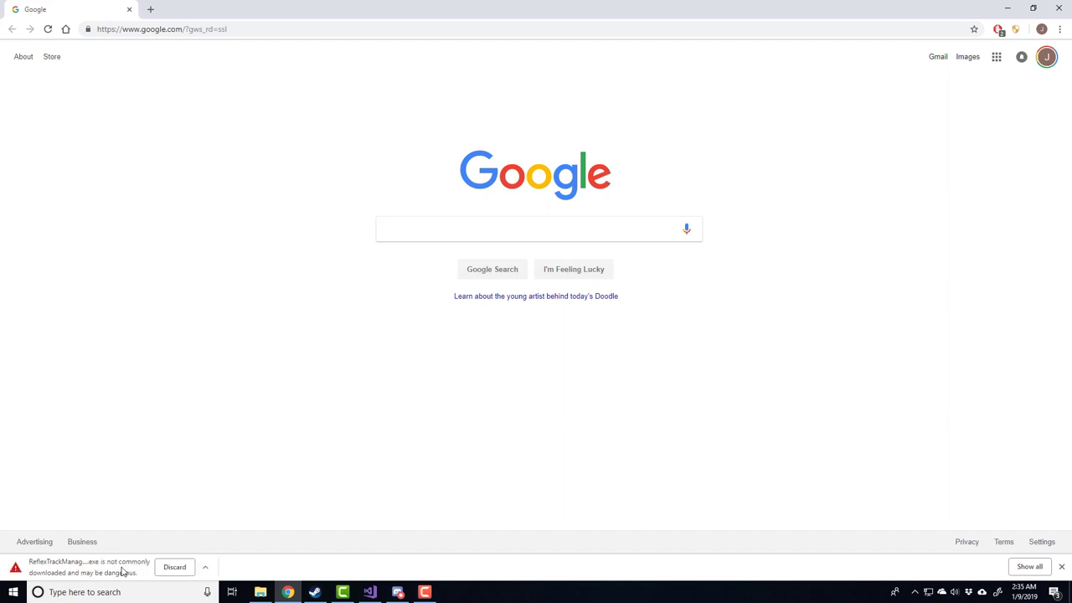
pyautogui.click(207, 571)
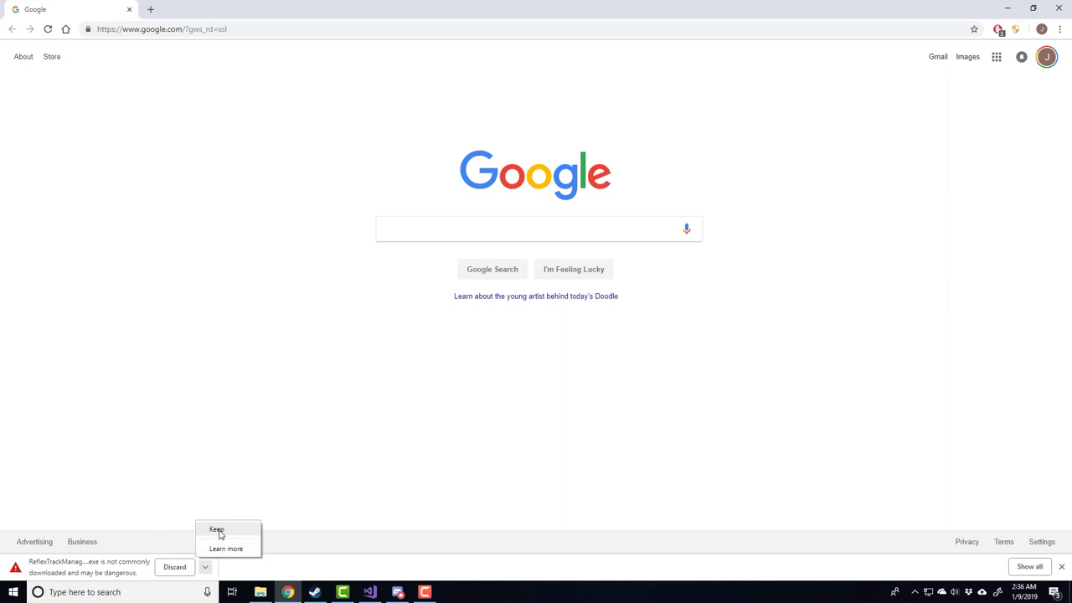
pyautogui.click(217, 530)
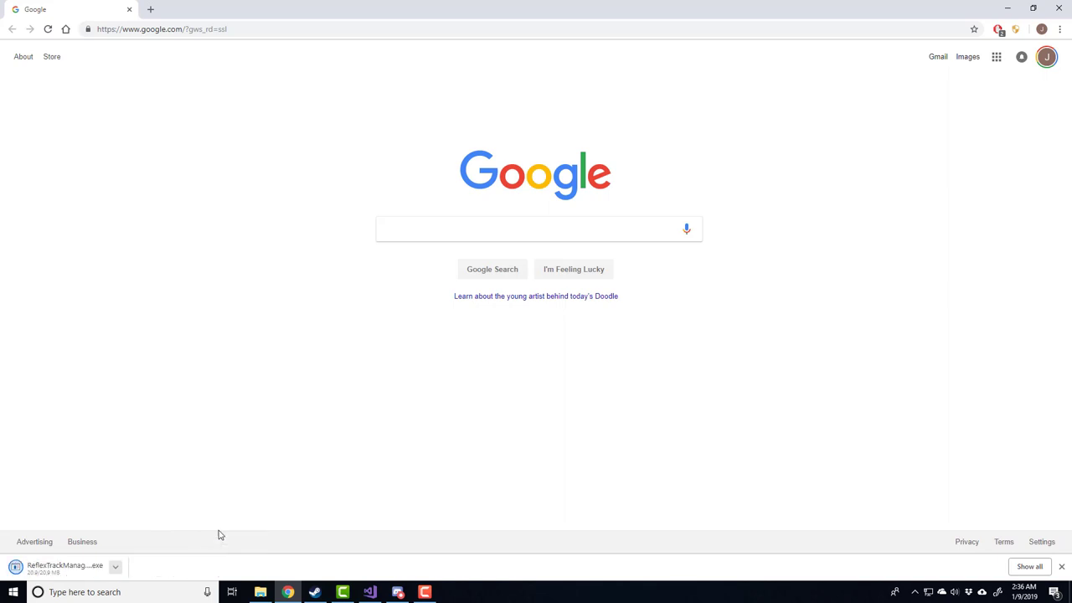
# Show the downloaded installer in its Downloads folder
pyautogui.click(118, 571)
pyautogui.click(144, 534)
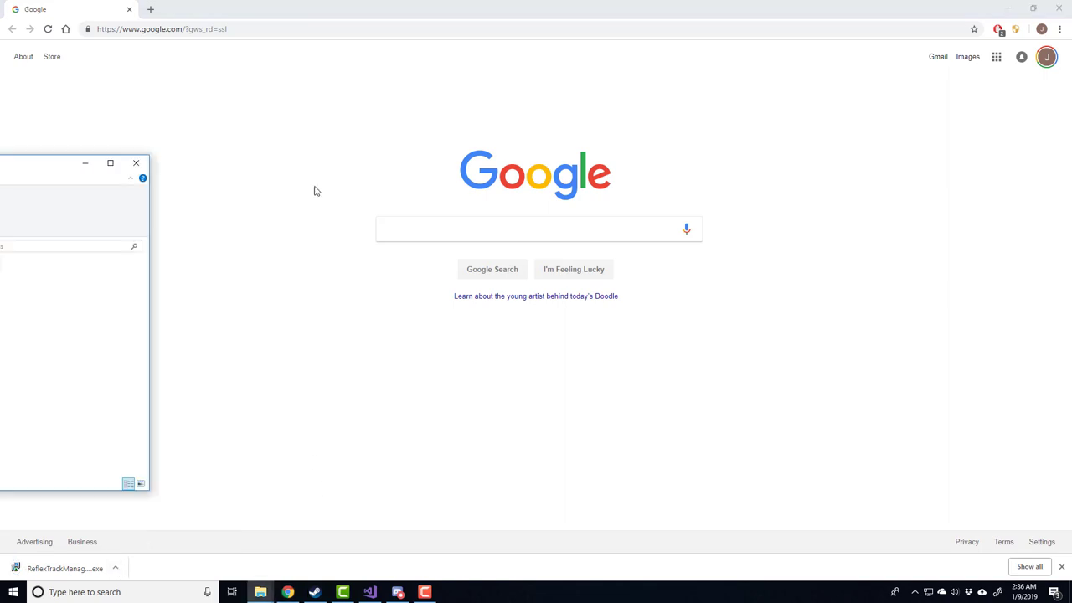
pyautogui.click(503, 338)
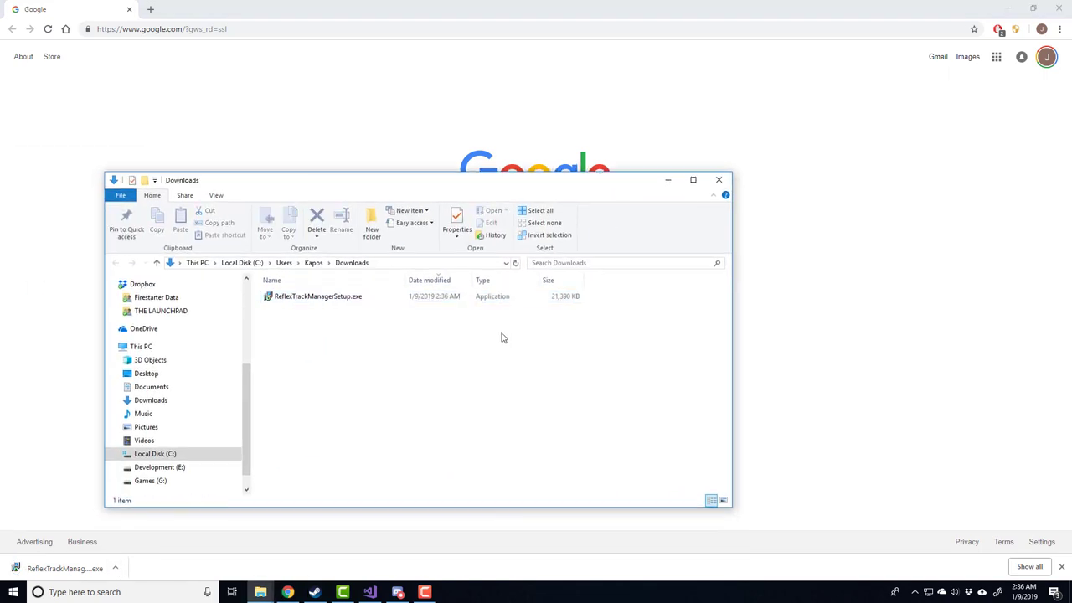
# Run ReflexTrackManagerSetup.exe, allowing it past the SmartScreen warning with More info and Run anyway
pyautogui.doubleClick(340, 300)
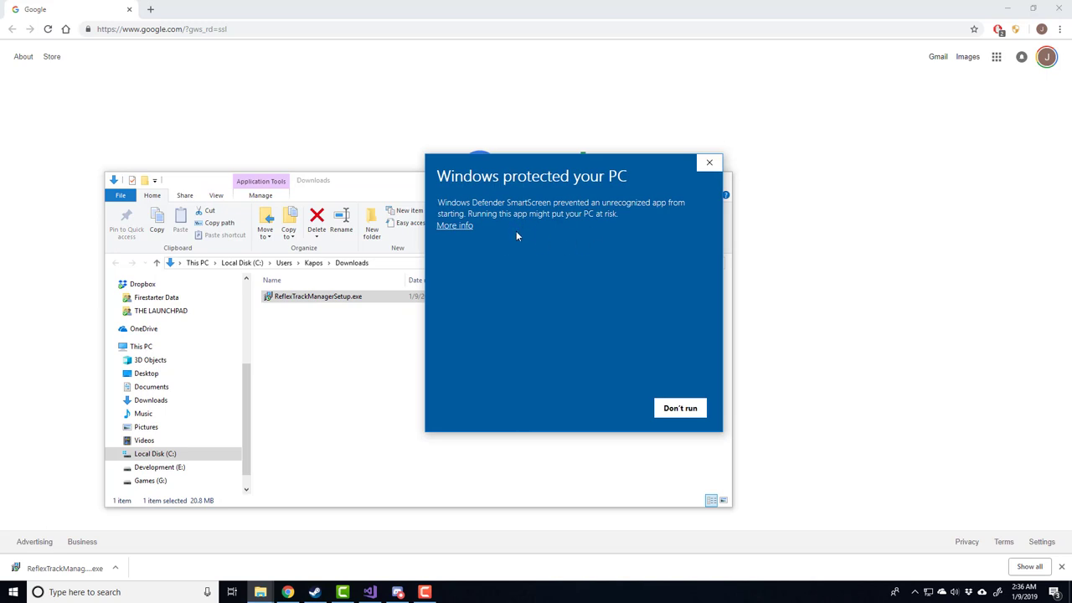
pyautogui.click(459, 227)
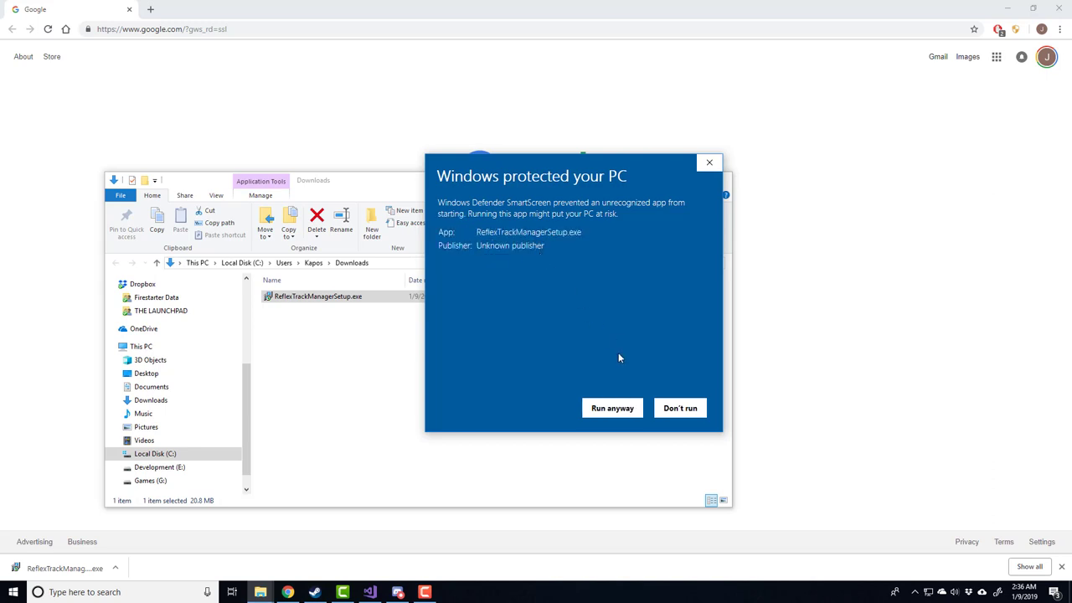
pyautogui.click(613, 408)
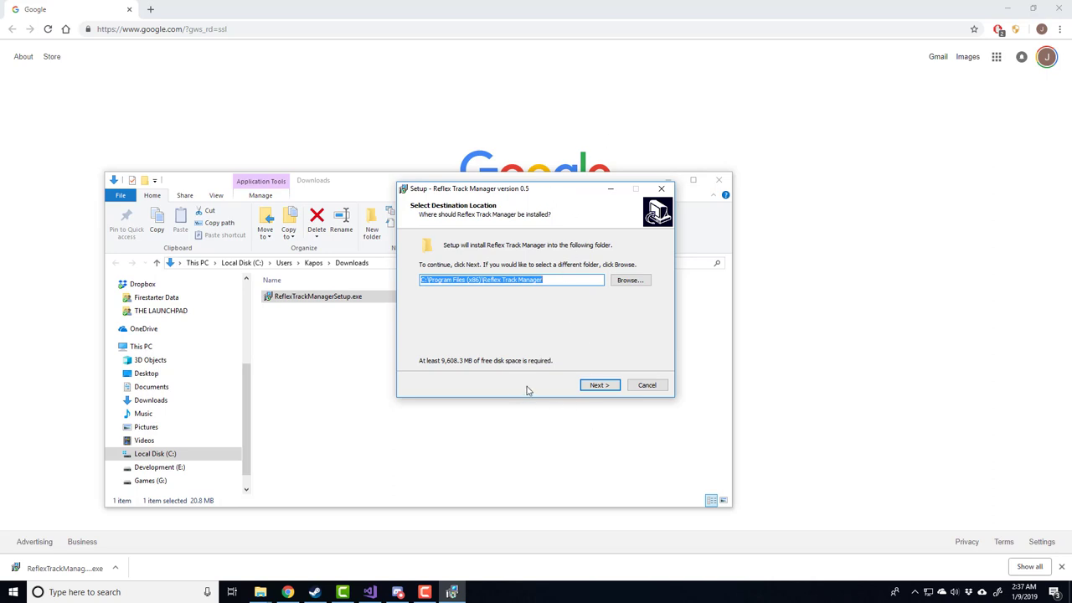
# Change the install destination to G:\Program Files\Reflex Track Manager
pyautogui.click(598, 387)
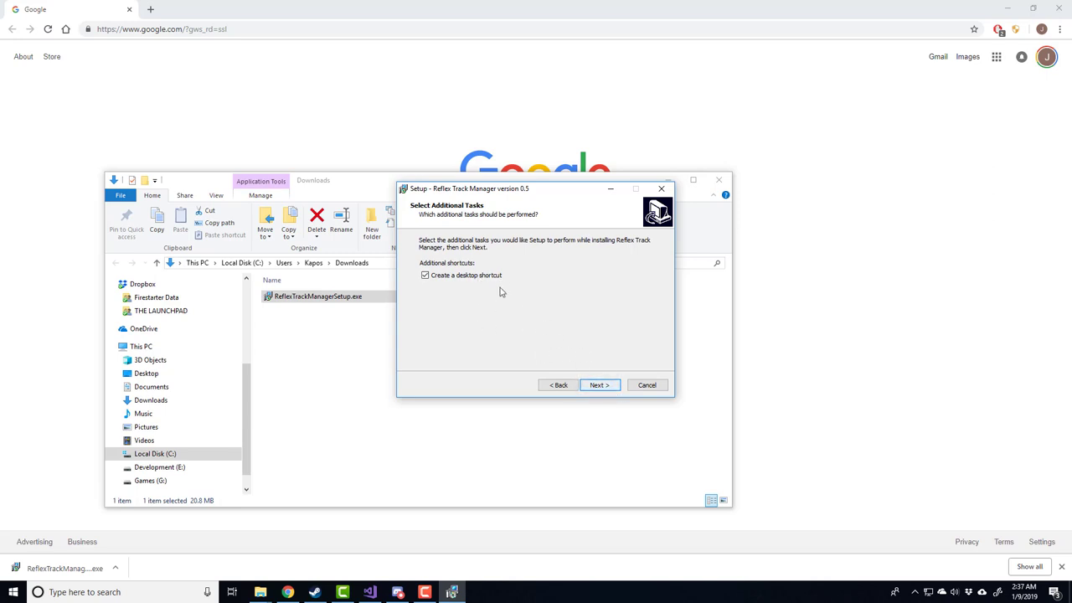
pyautogui.click(596, 386)
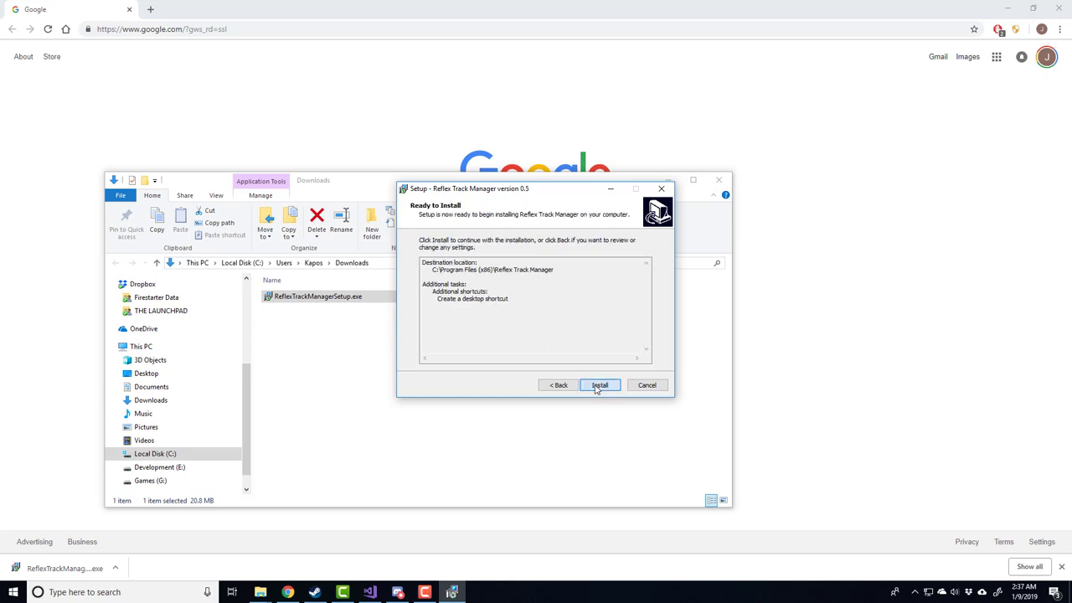
pyautogui.click(557, 386)
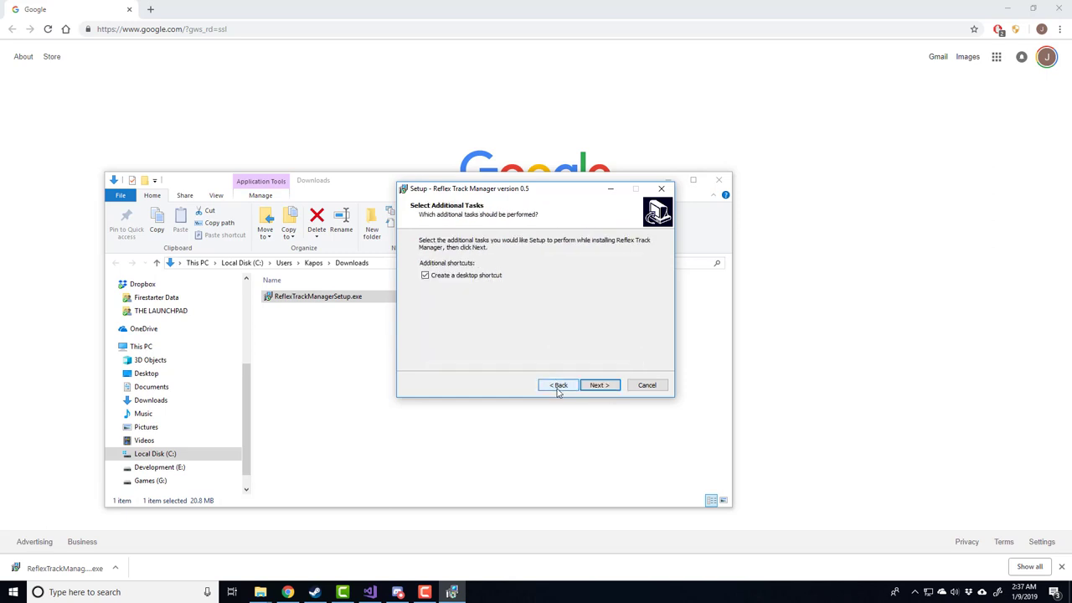
pyautogui.click(558, 384)
pyautogui.click(565, 282)
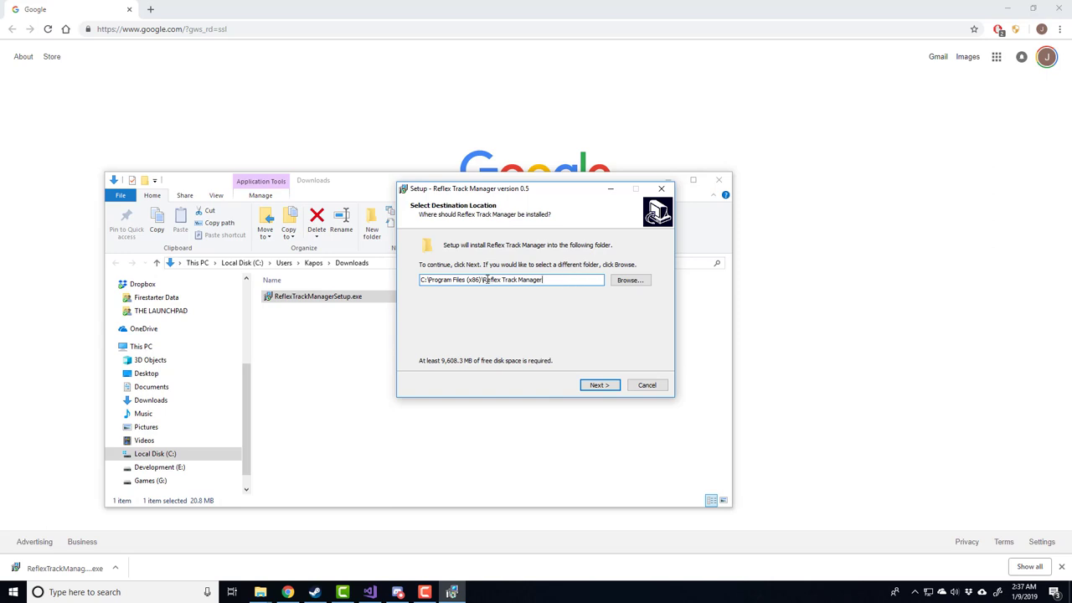
pyautogui.click(630, 280)
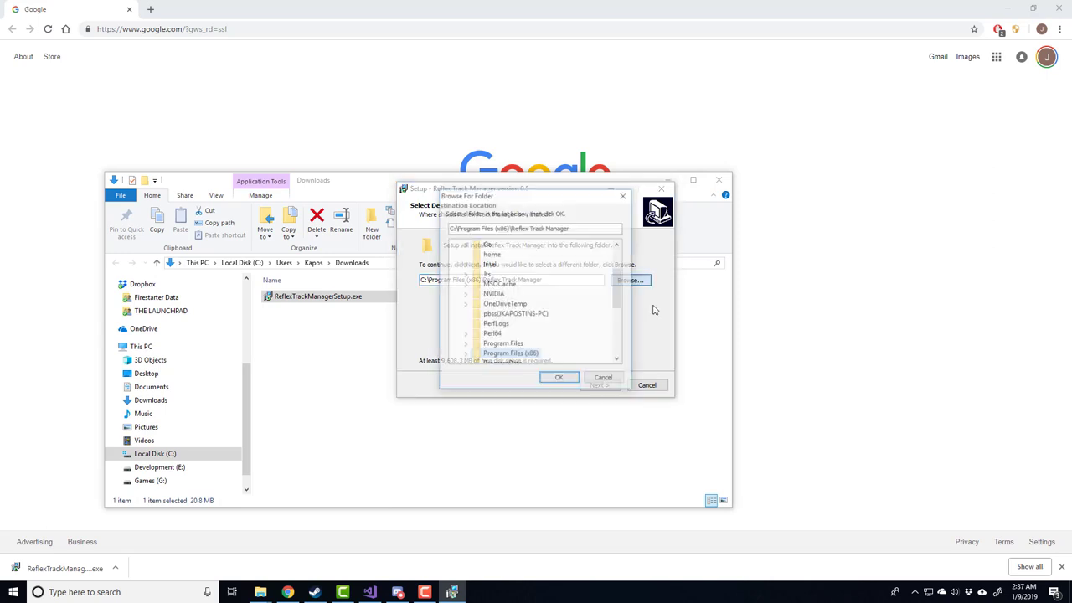
pyautogui.click(559, 377)
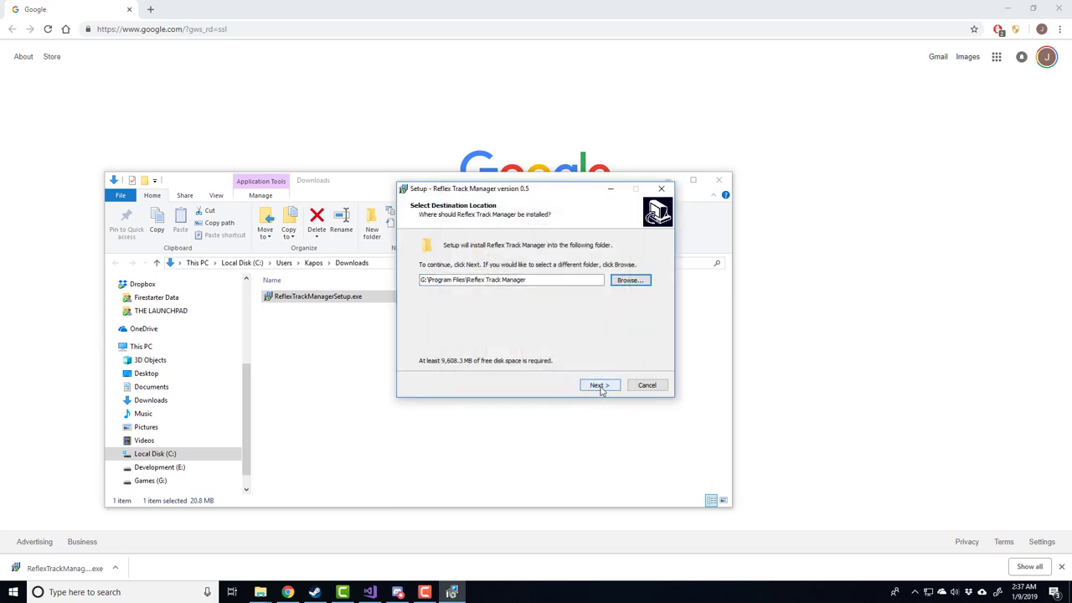
# Keep the desktop shortcut option, install Reflex Track Manager, and finish setup
pyautogui.click(600, 388)
pyautogui.click(425, 276)
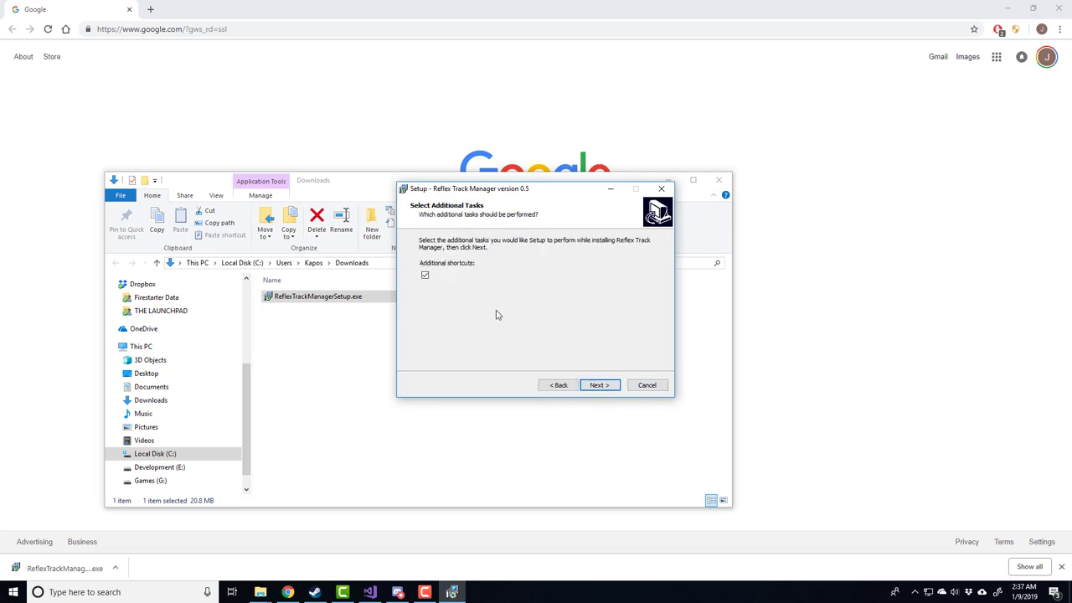
pyautogui.click(594, 386)
pyautogui.moveTo(442, 270); pyautogui.dragTo(482, 270)
pyautogui.click(597, 385)
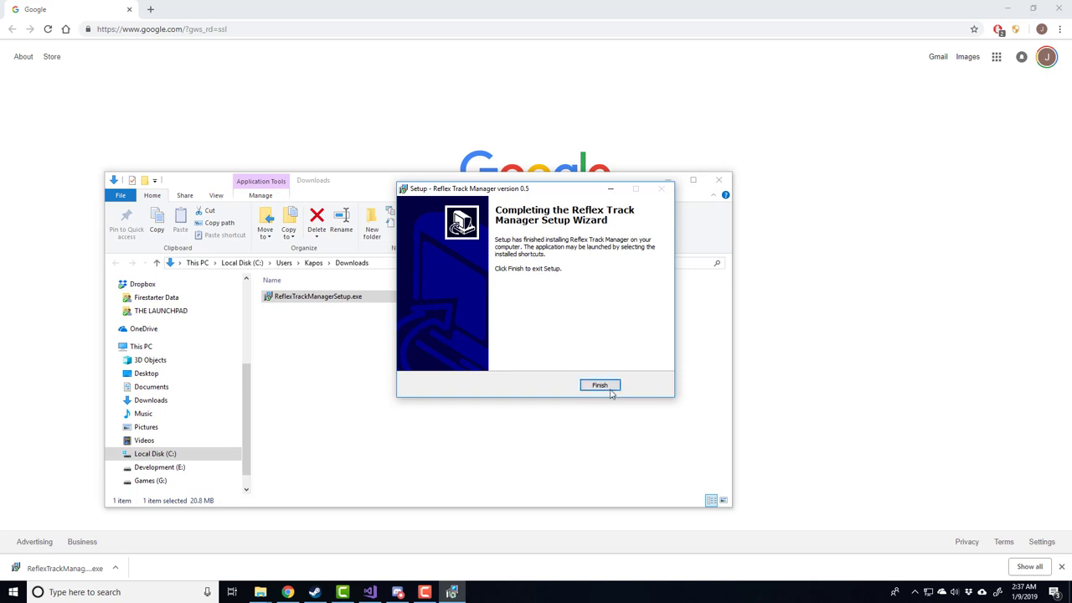
pyautogui.click(607, 389)
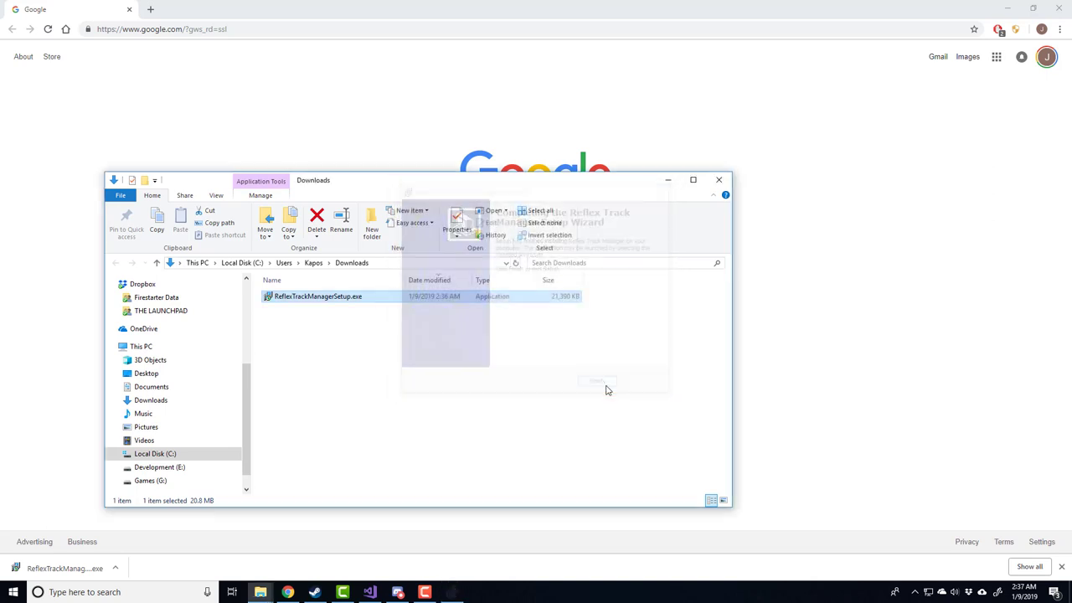
# Close Explorer, minimize Chrome, and launch Reflex Track Manager from its desktop shortcut to install initial tracks
pyautogui.click(718, 179)
pyautogui.click(1058, 7)
pyautogui.click(21, 136)
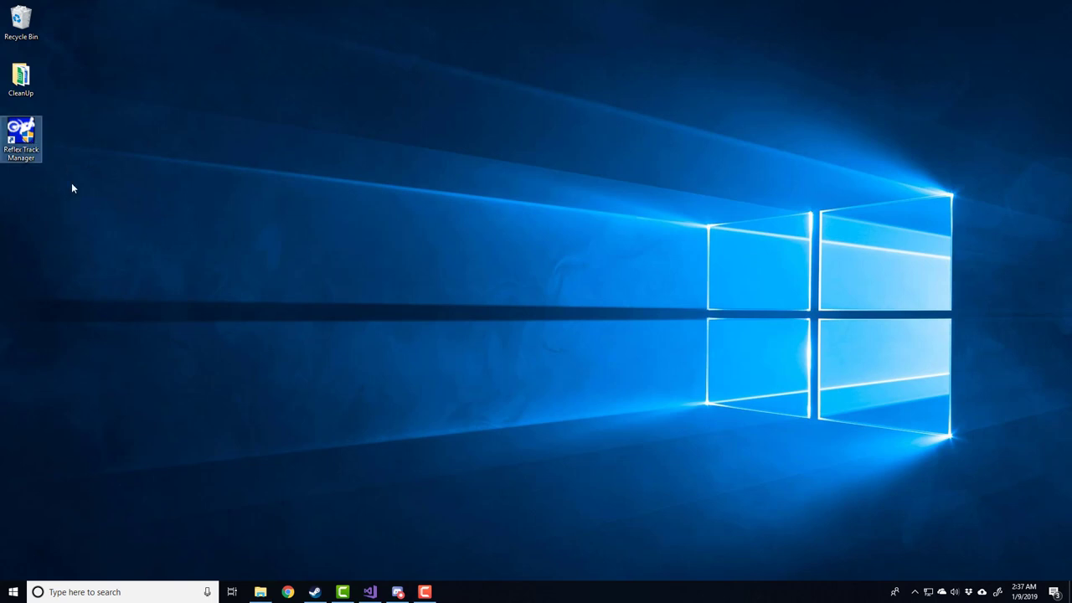
pyautogui.doubleClick(32, 147)
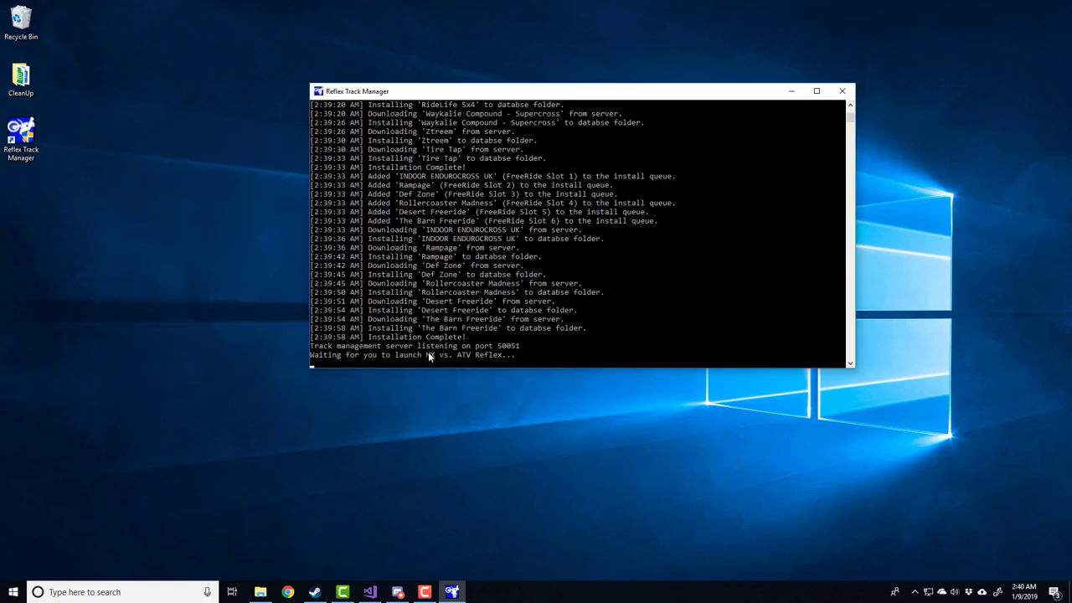
# Launch MX vs ATV Settings from the Steam Library and accept the 1920 x 1080 full-screen video options
pyautogui.click(315, 592)
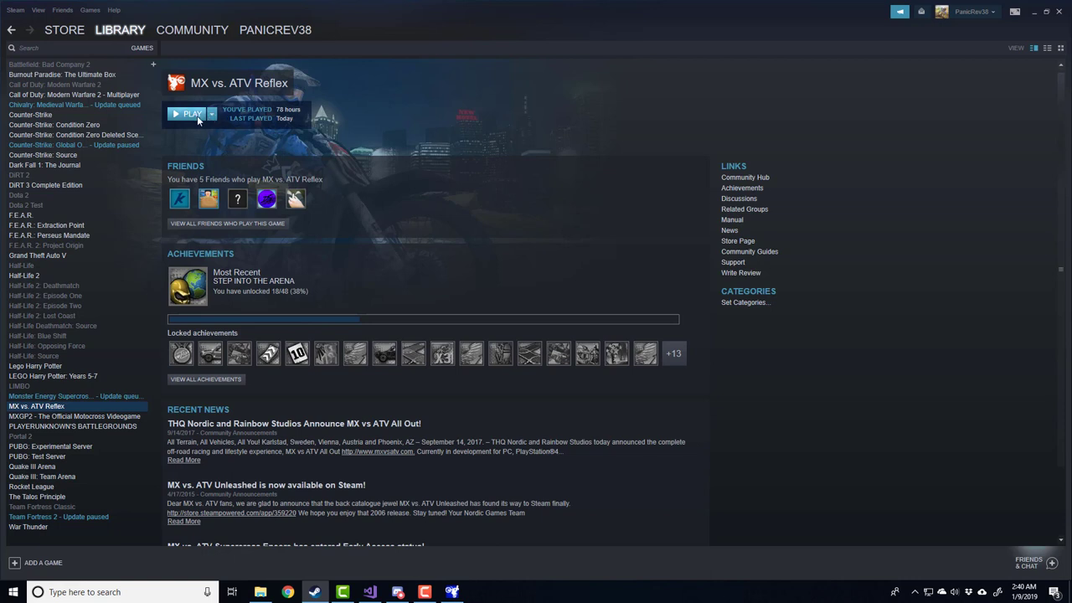
pyautogui.click(195, 114)
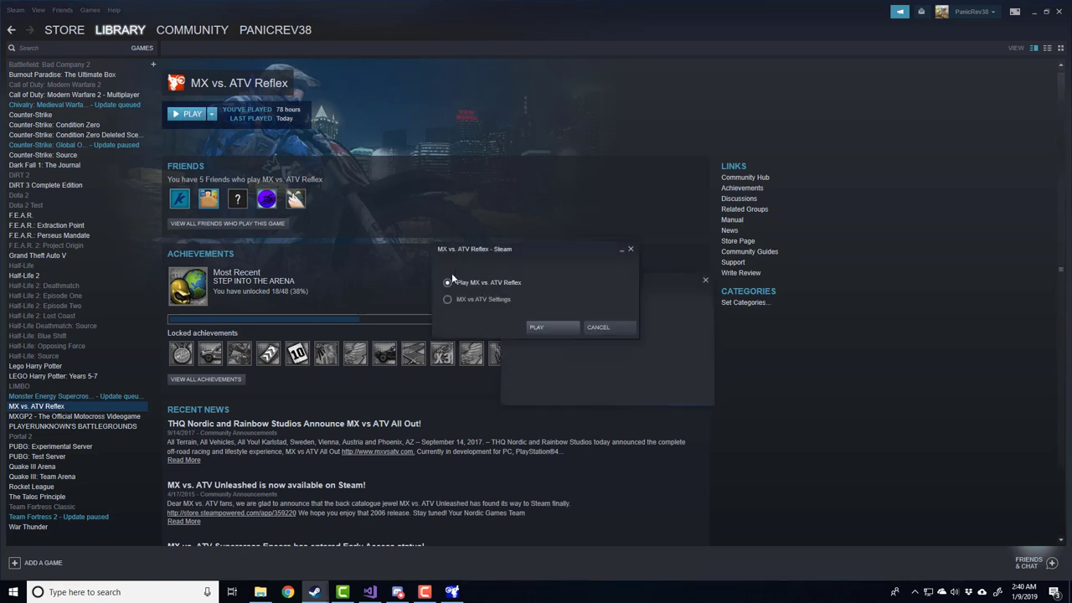
pyautogui.click(468, 301)
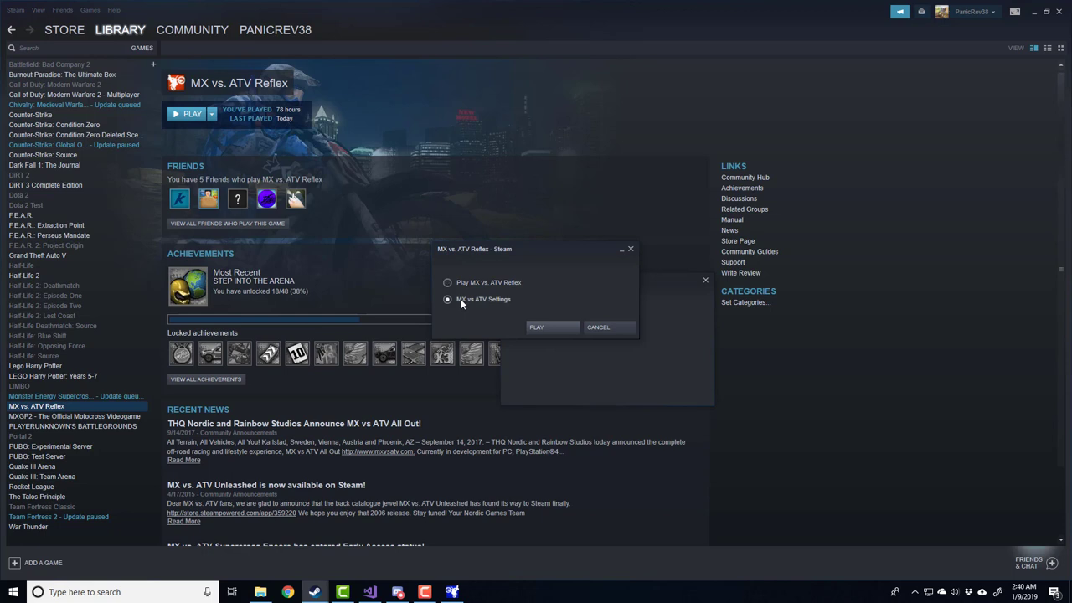
pyautogui.click(541, 329)
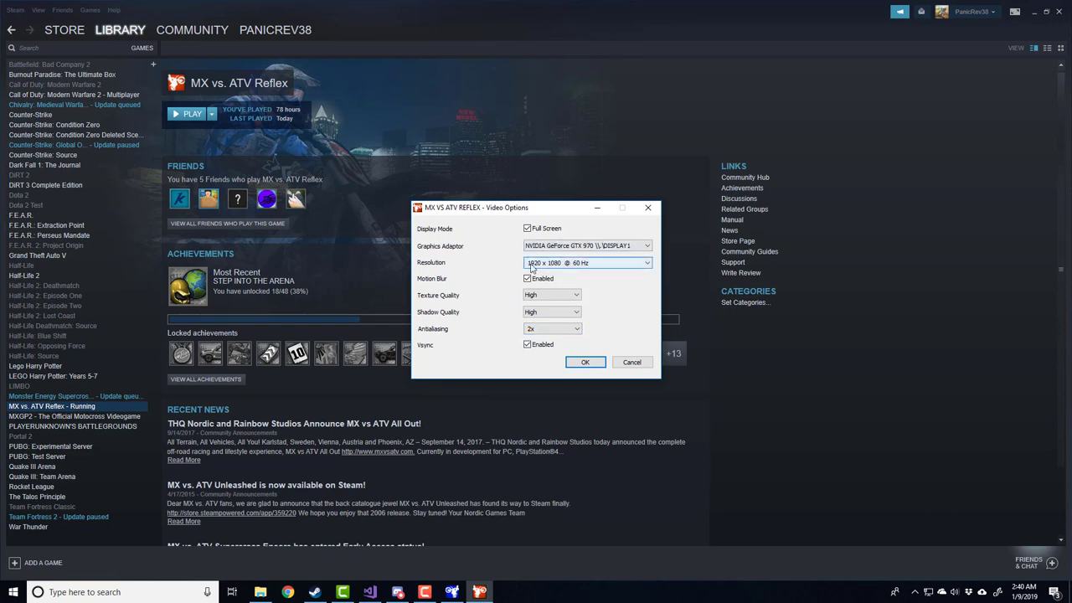
pyautogui.click(586, 364)
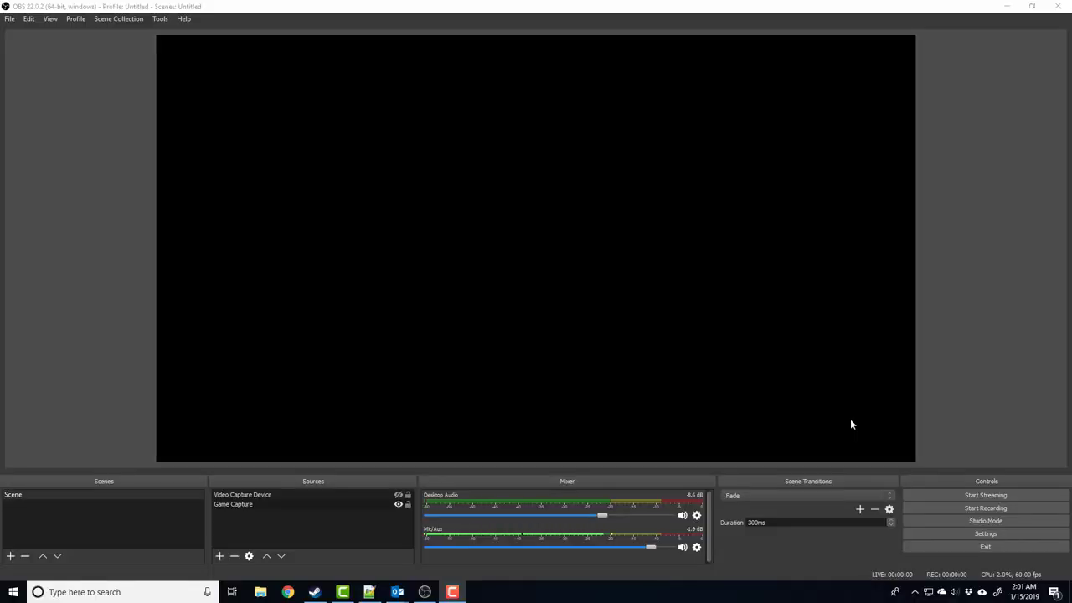
# Set the OBS Game Capture source mode to Capture any fullscreen application
pyautogui.click(258, 505)
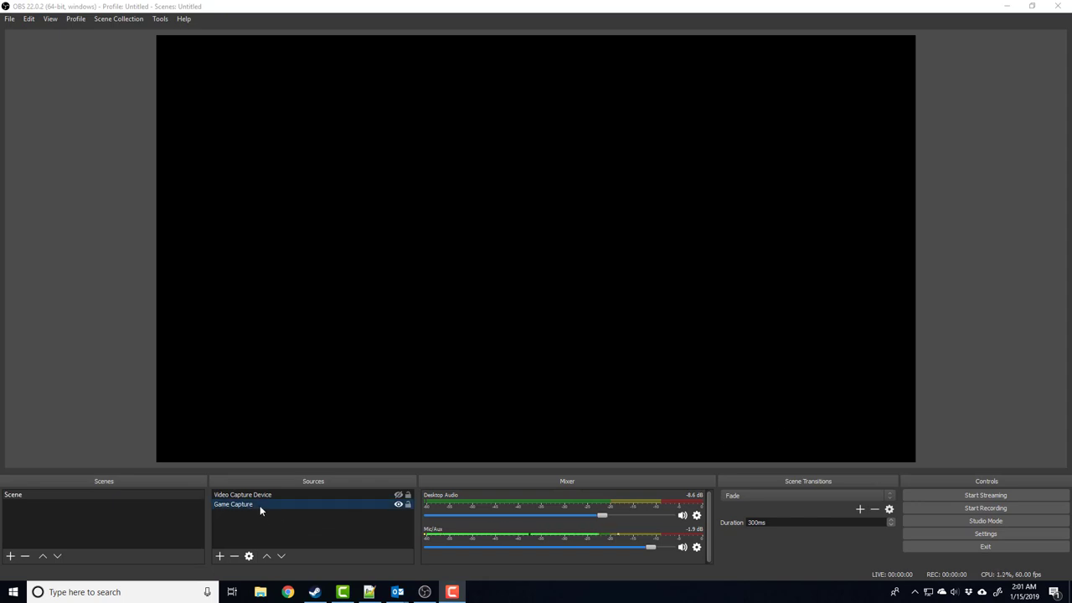
pyautogui.click(260, 507)
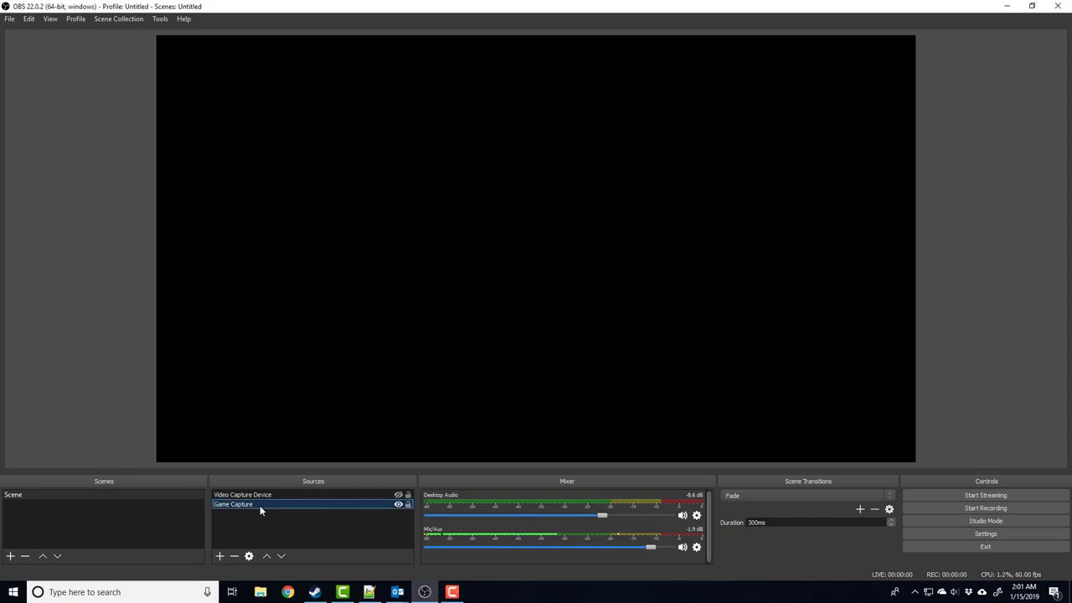
pyautogui.click(249, 557)
pyautogui.click(457, 350)
pyautogui.click(452, 366)
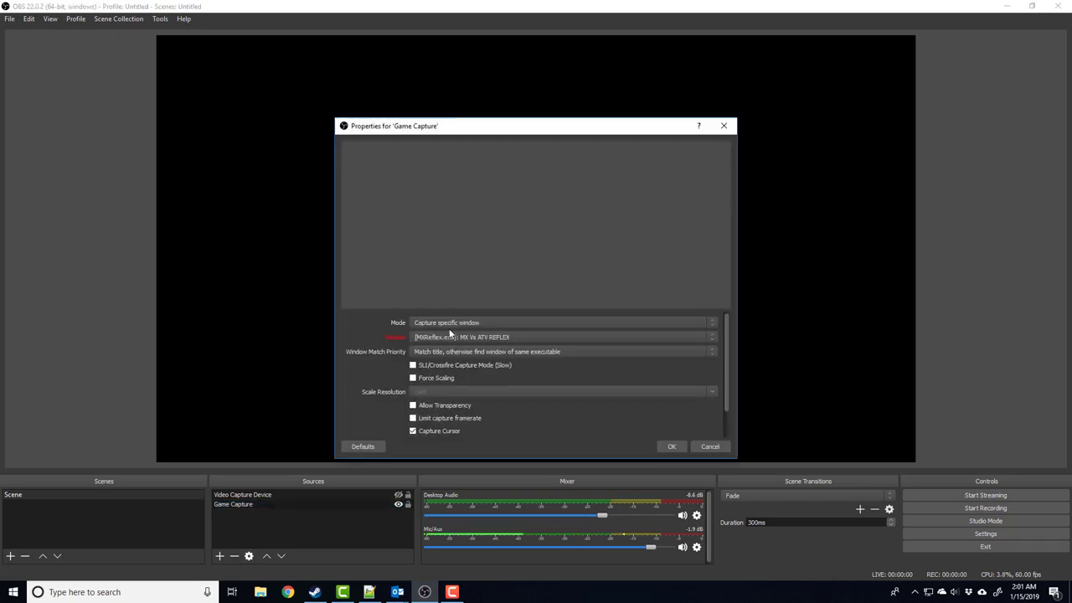
pyautogui.click(449, 327)
pyautogui.click(449, 331)
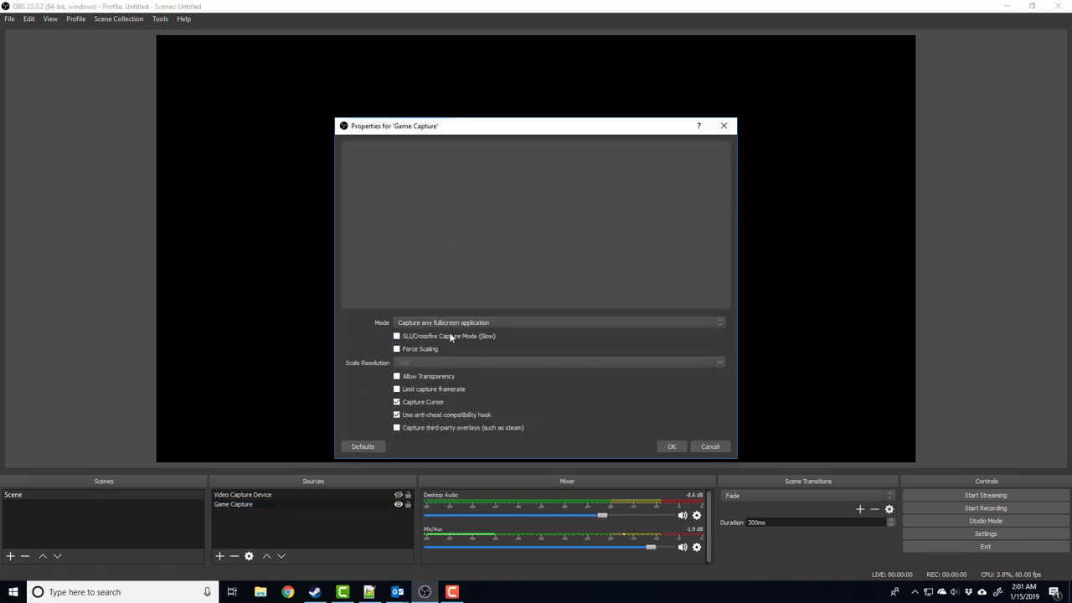
# Disable the anti-cheat hook, enable third-party overlays, save, and launch MX vs. ATV Reflex
pyautogui.click(413, 415)
pyautogui.click(415, 427)
pyautogui.click(671, 447)
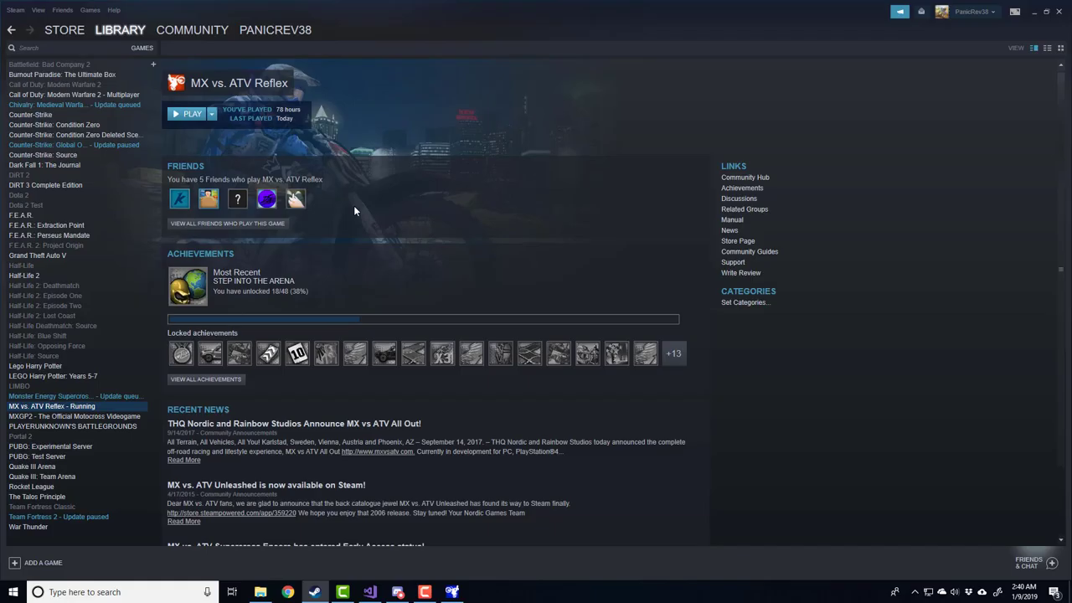
pyautogui.click(199, 116)
pyautogui.click(551, 329)
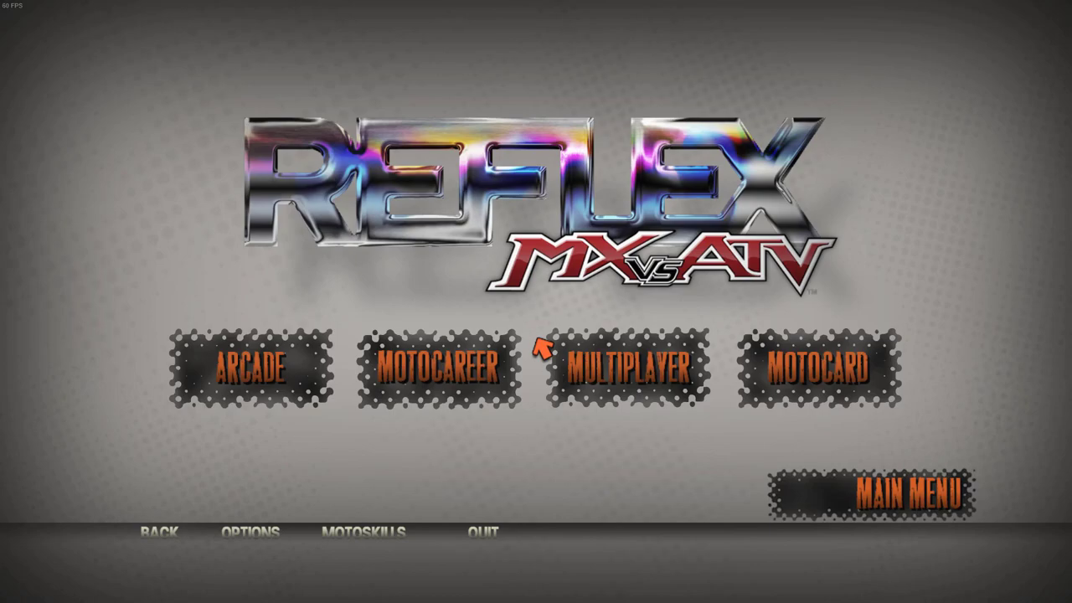
# Toggle the track overlay with F11 and preview Green Screen Arena, Switch Up MX and Bartow Motocross Florida
pyautogui.press('F11')
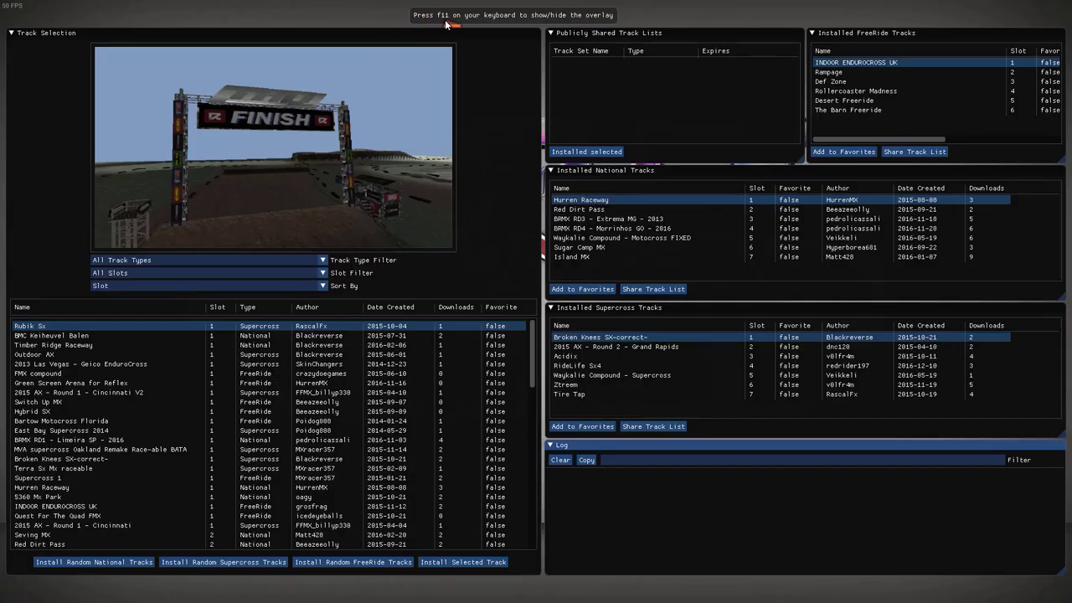
pyautogui.press('F11')
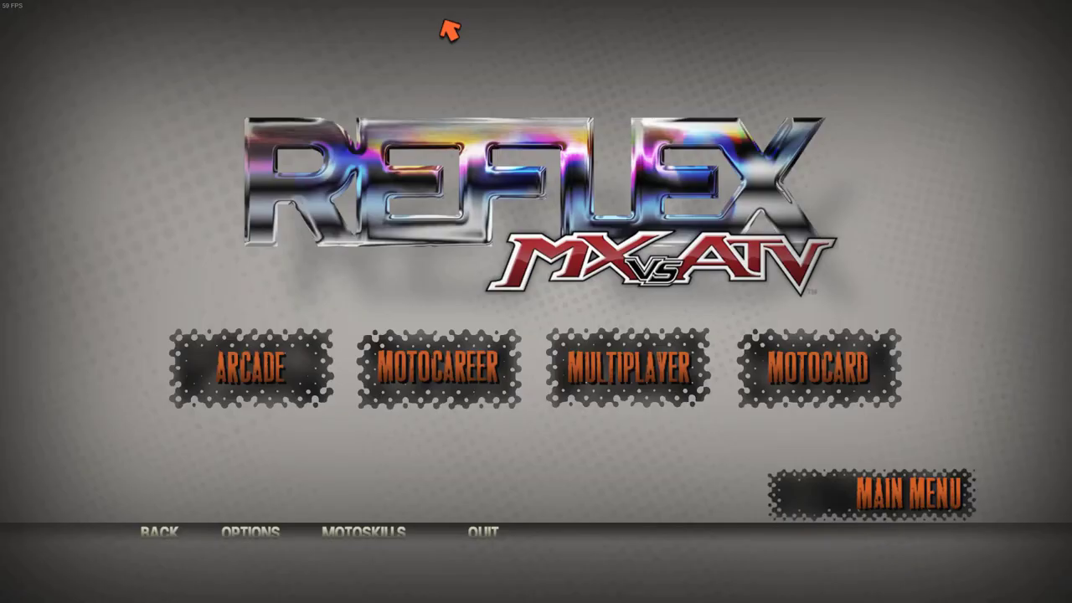
pyautogui.press('F11')
pyautogui.click(118, 383)
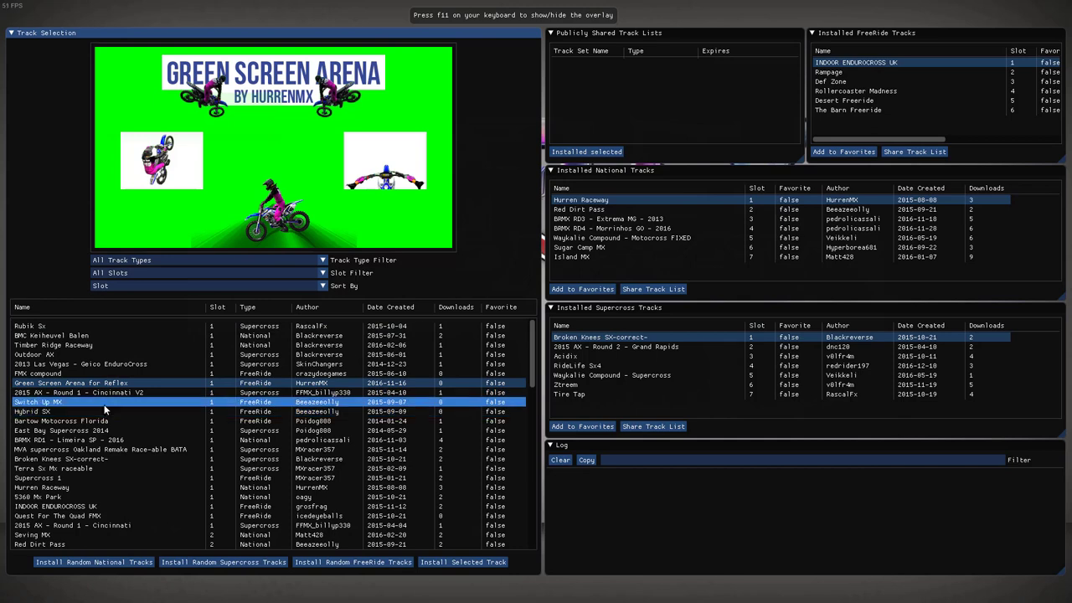
pyautogui.click(104, 403)
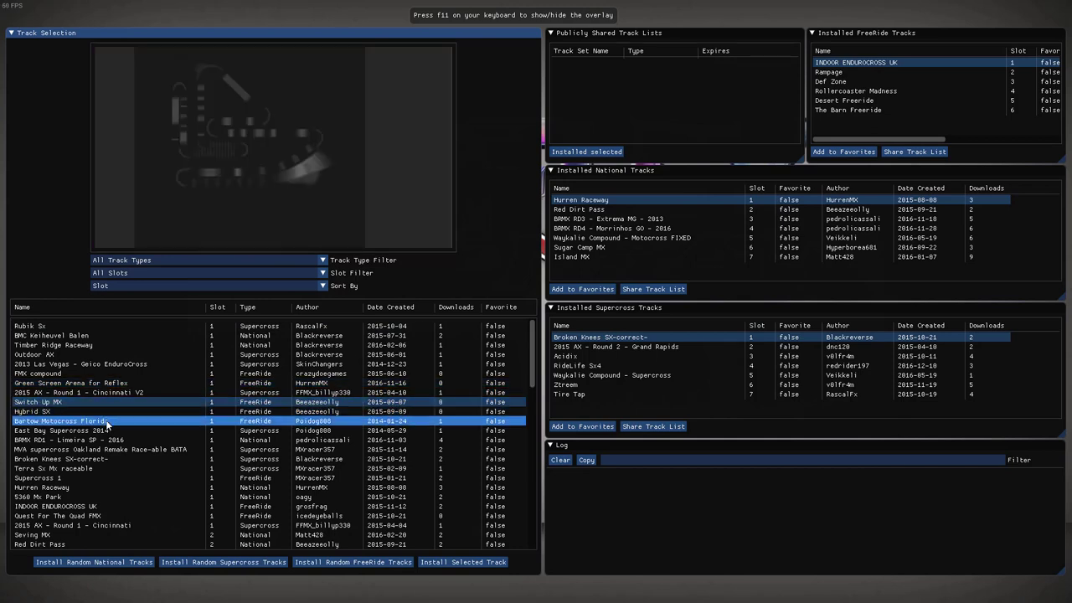
pyautogui.click(106, 424)
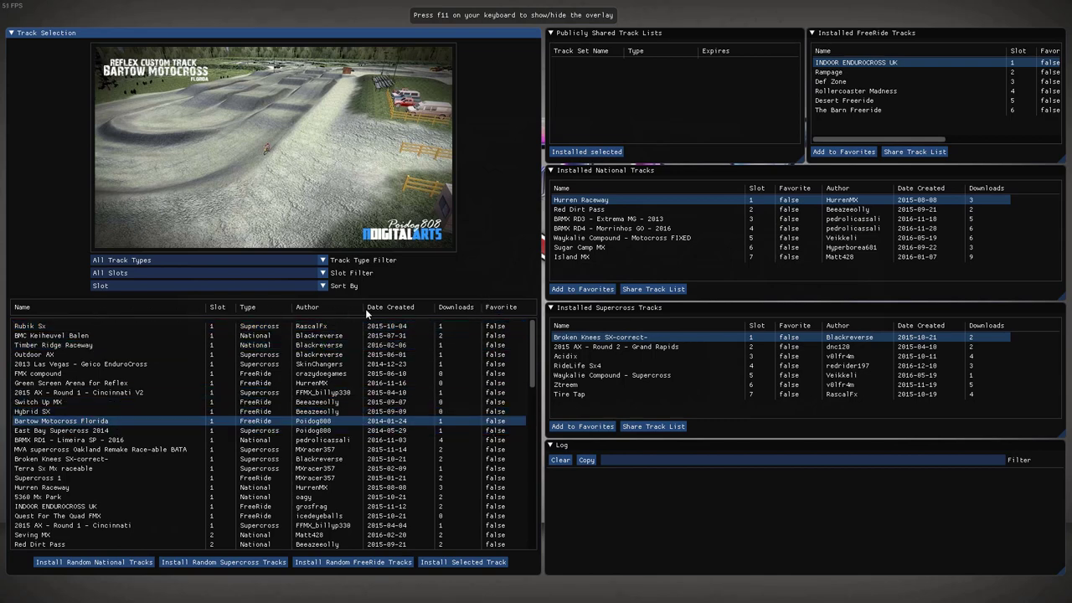
# Filter the track list to National tracks, trying slot 4 before returning to All Slots
pyautogui.click(165, 262)
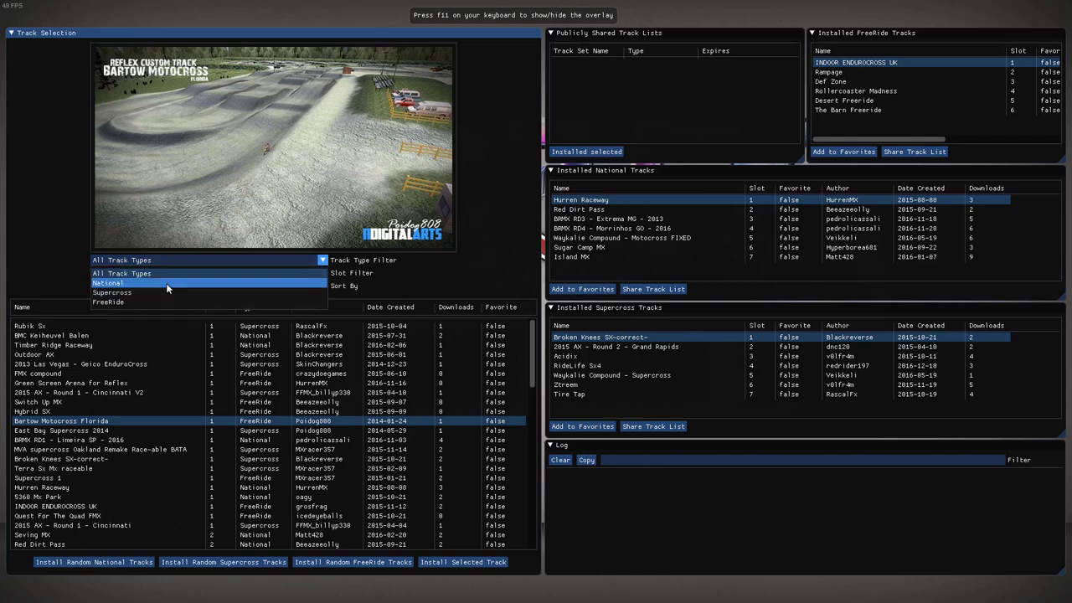
pyautogui.click(166, 283)
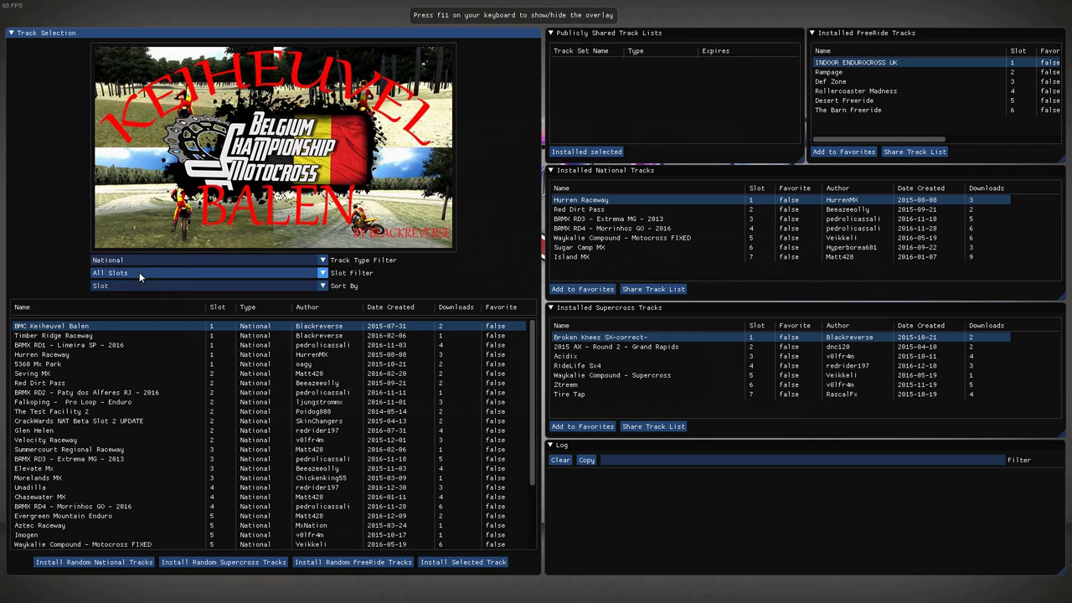
pyautogui.click(139, 272)
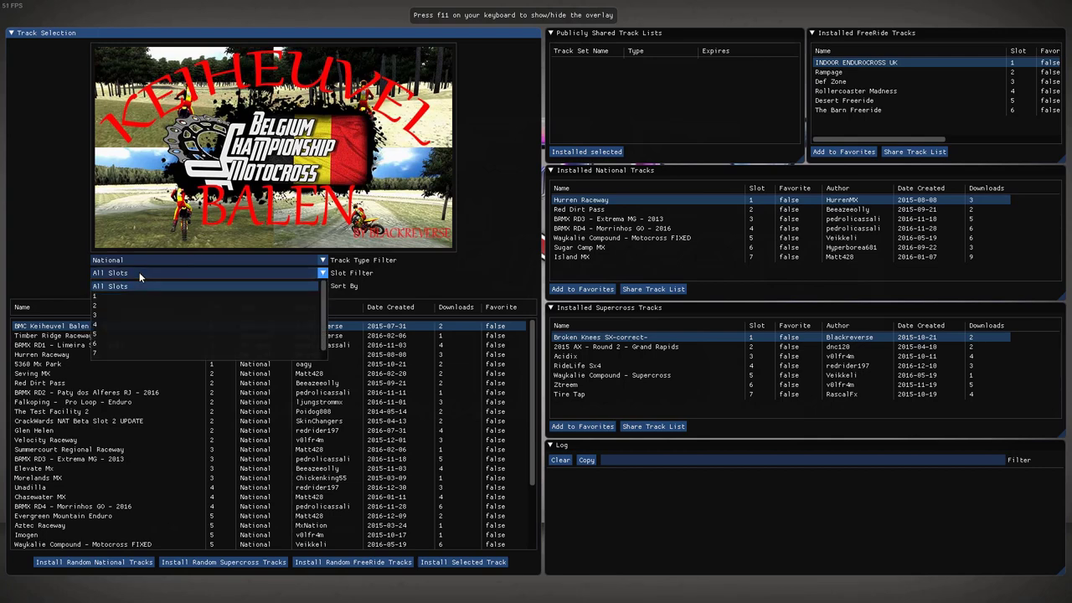
pyautogui.click(146, 325)
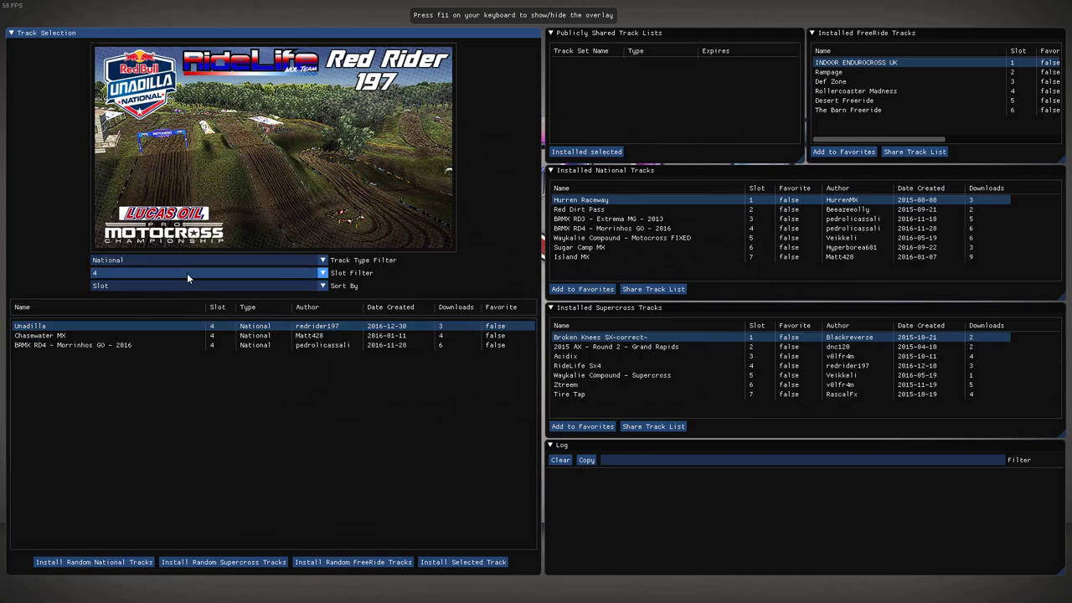
pyautogui.click(161, 273)
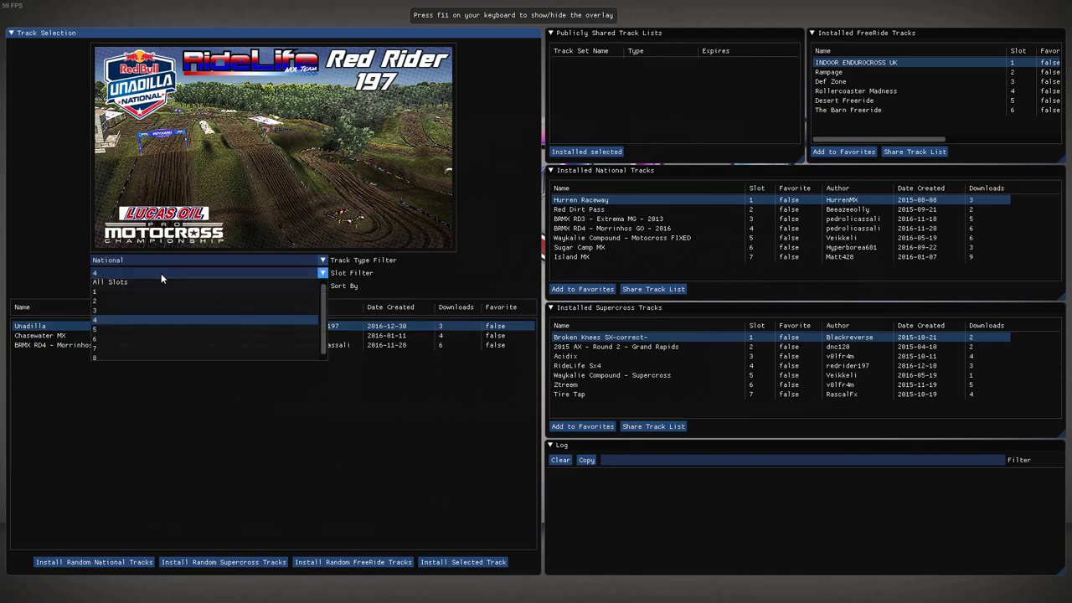
pyautogui.click(160, 282)
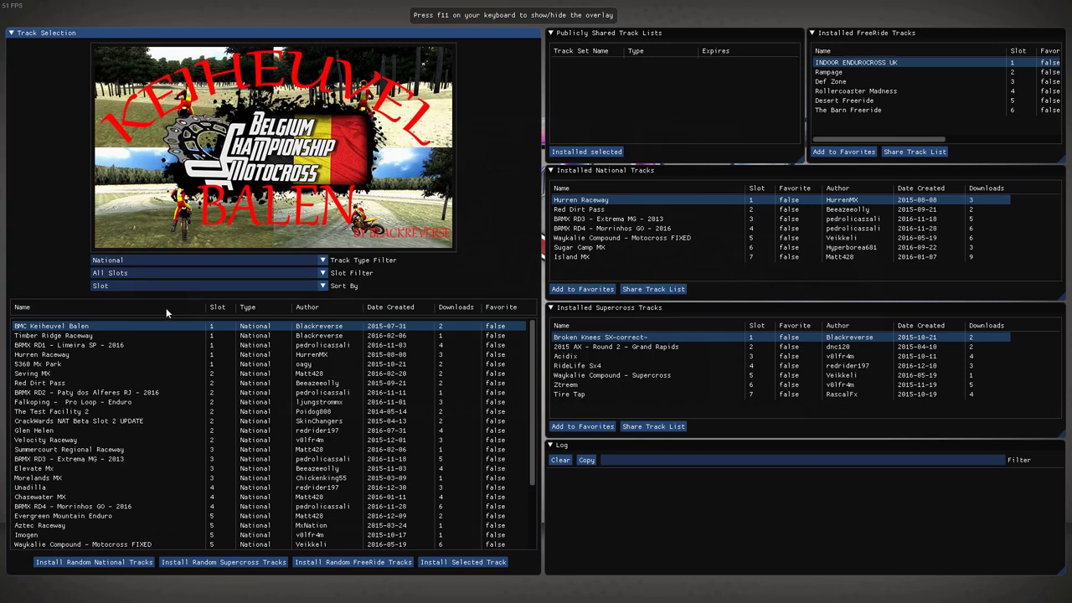
# Sort the National track list by Author
pyautogui.click(156, 287)
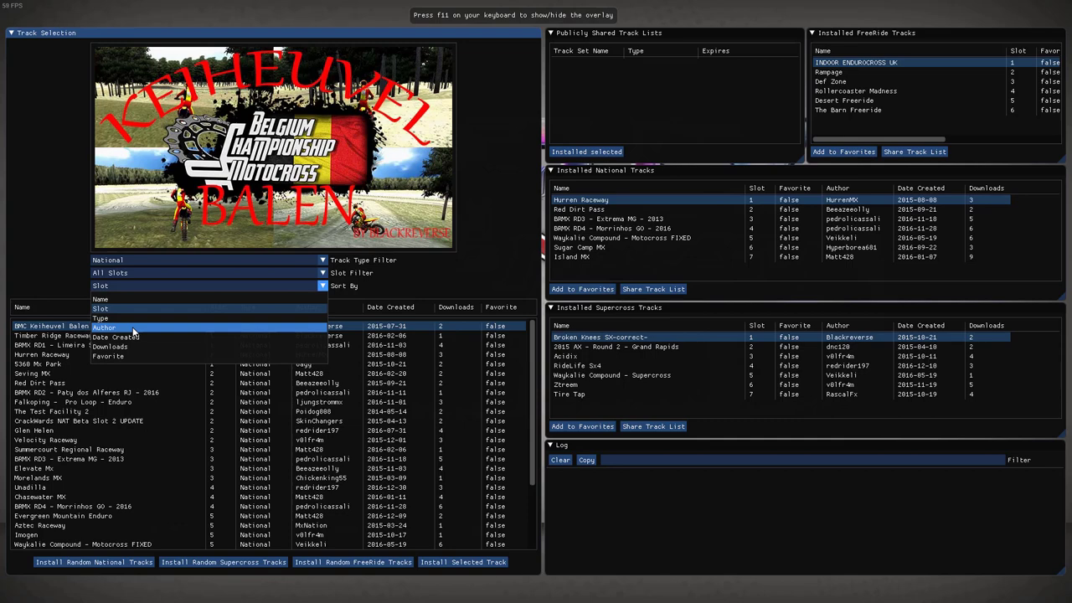
pyautogui.click(133, 332)
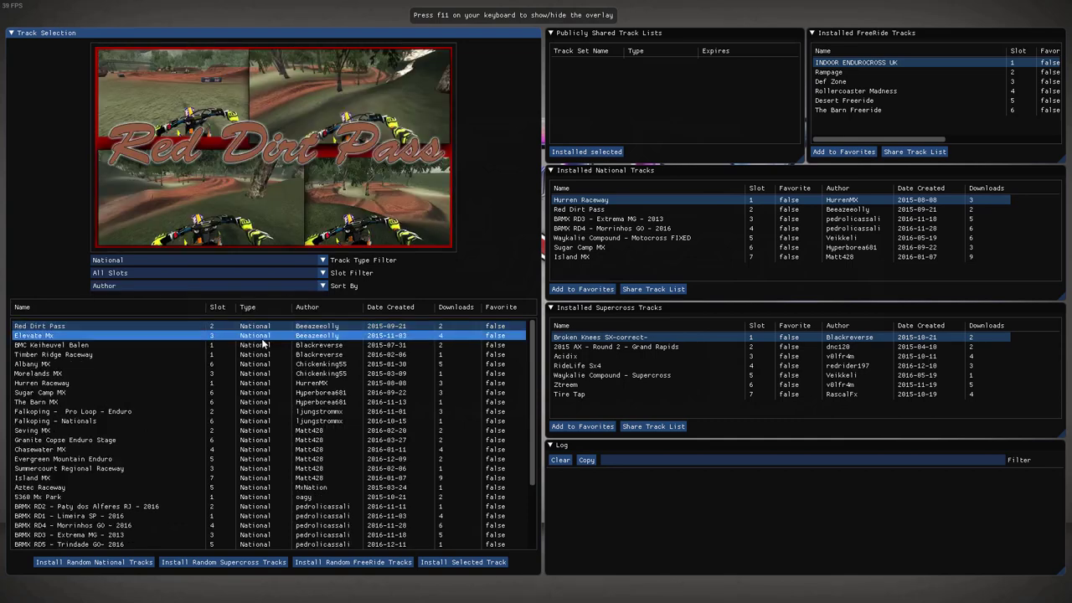
pyautogui.scroll(-3, 327, 339)
pyautogui.scroll(3, 322, 339)
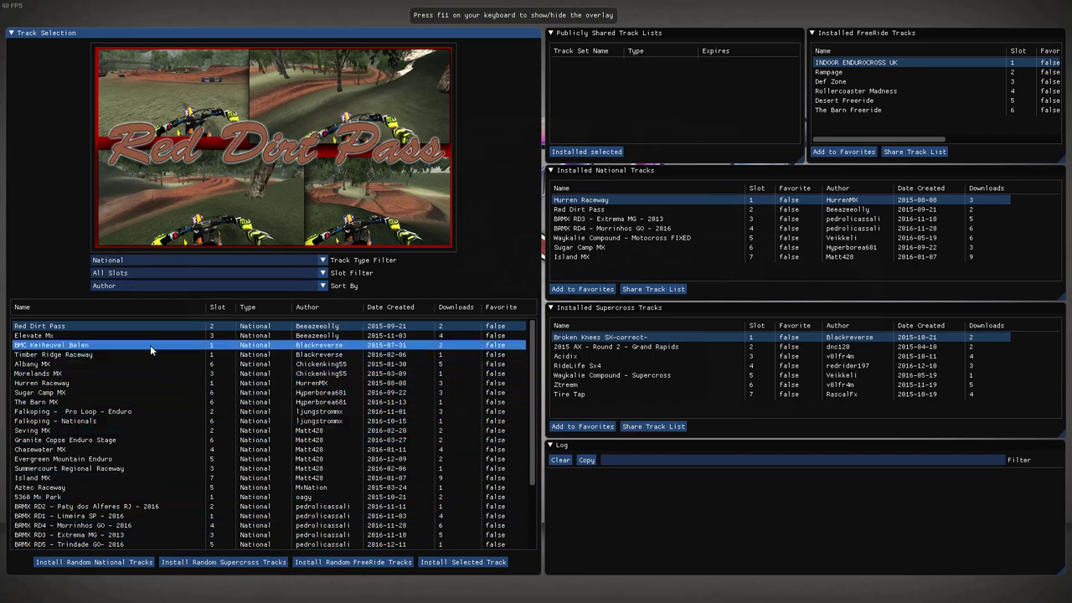
# Install Elevate Mx into National slot 3, replacing BRMX RD3 - Extrema MG - 2013
pyautogui.click(118, 339)
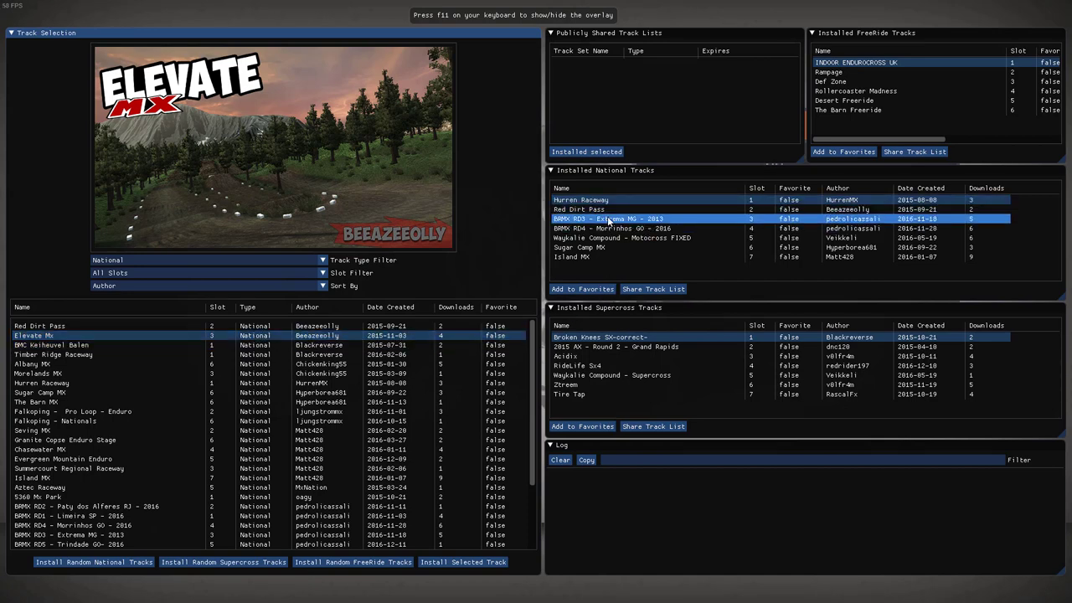
pyautogui.click(476, 562)
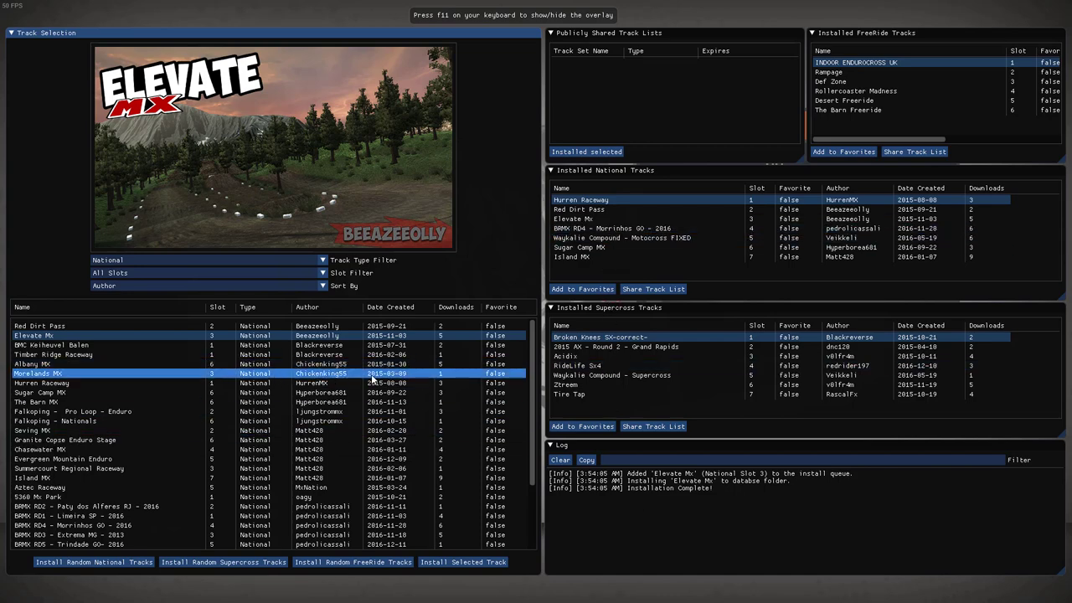
# Mark the installed Elevate Mx track as a favorite
pyautogui.click(624, 210)
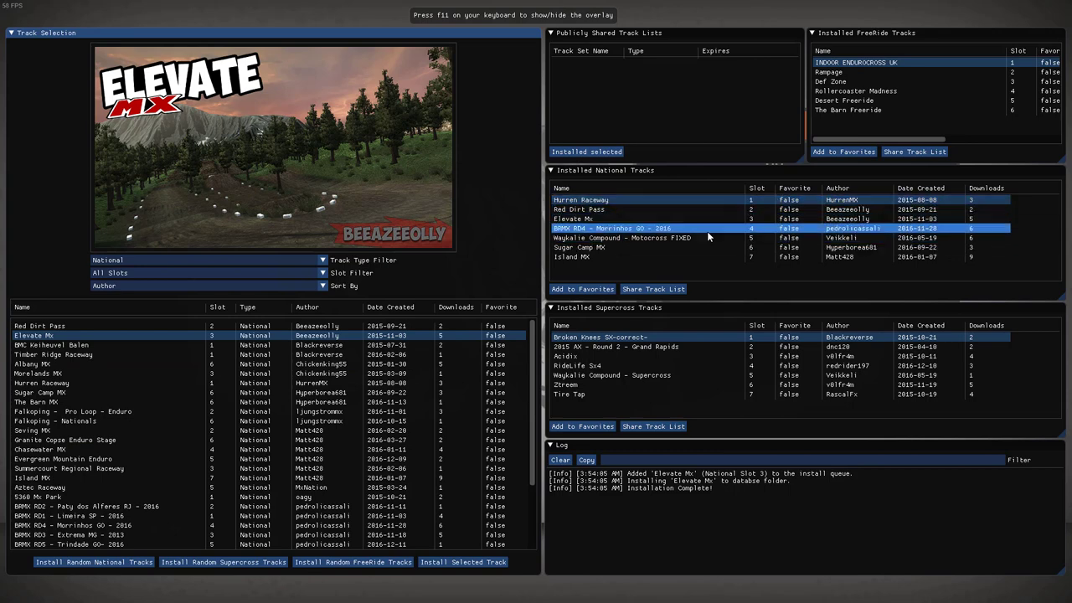
pyautogui.click(595, 220)
pyautogui.click(594, 220)
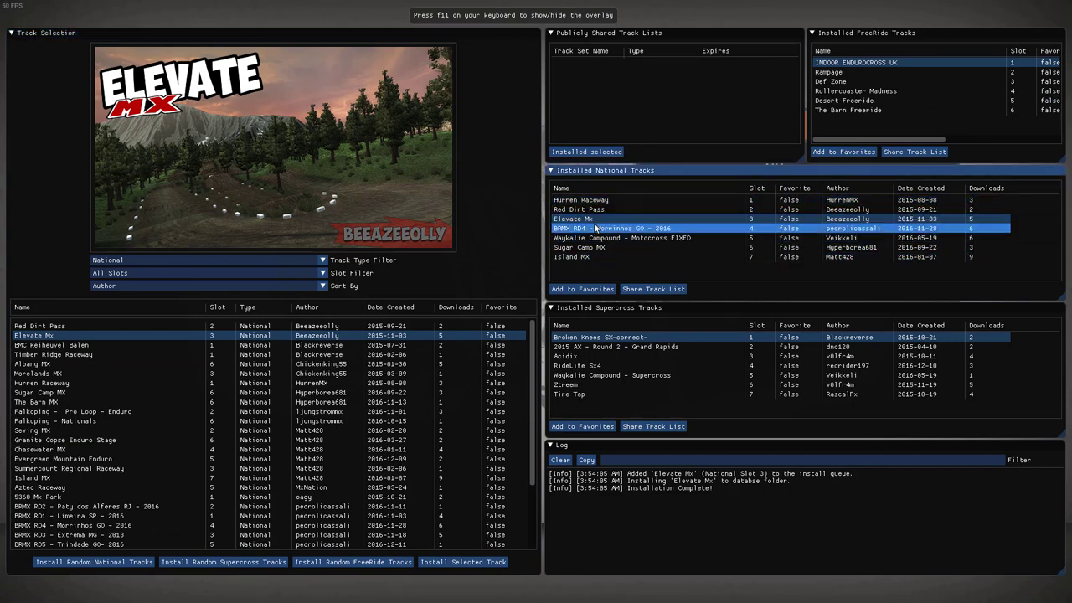
pyautogui.click(593, 289)
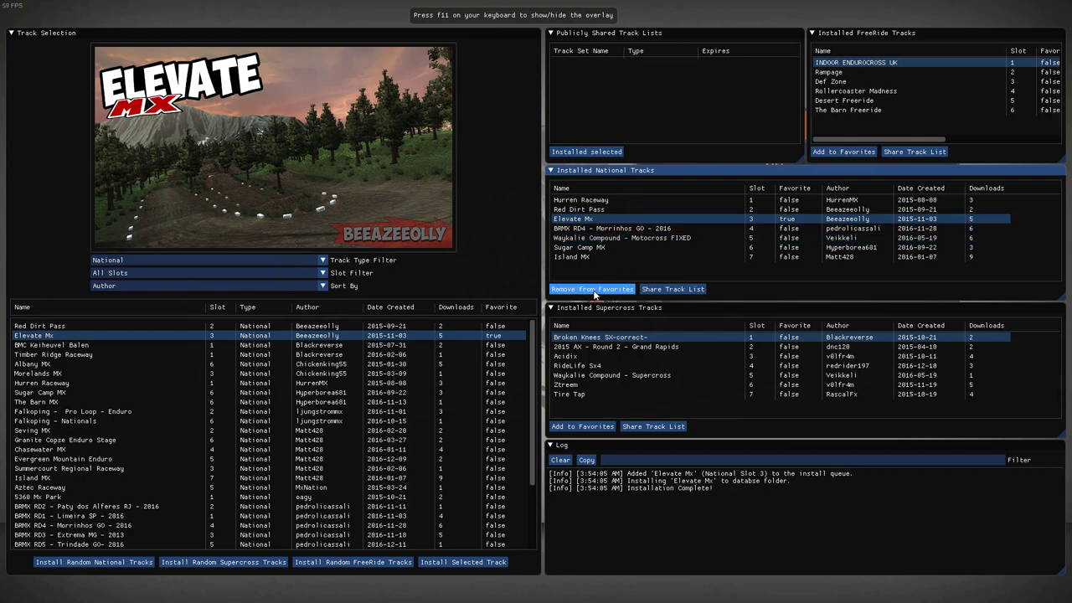
# Sort the National track list by Name, briefly trying Favorites first
pyautogui.click(309, 288)
pyautogui.click(289, 357)
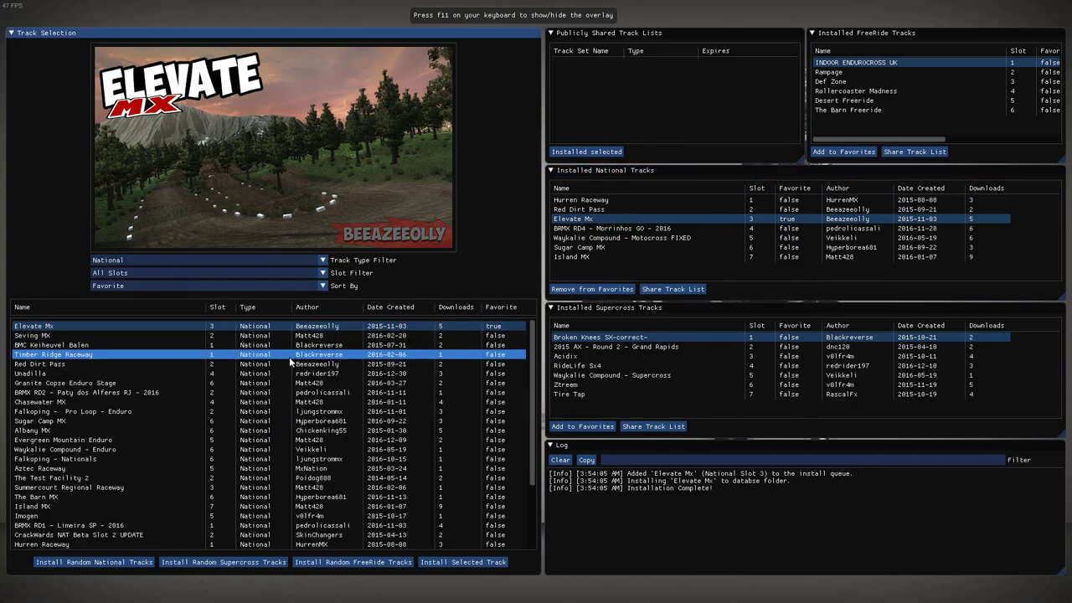
pyautogui.click(192, 284)
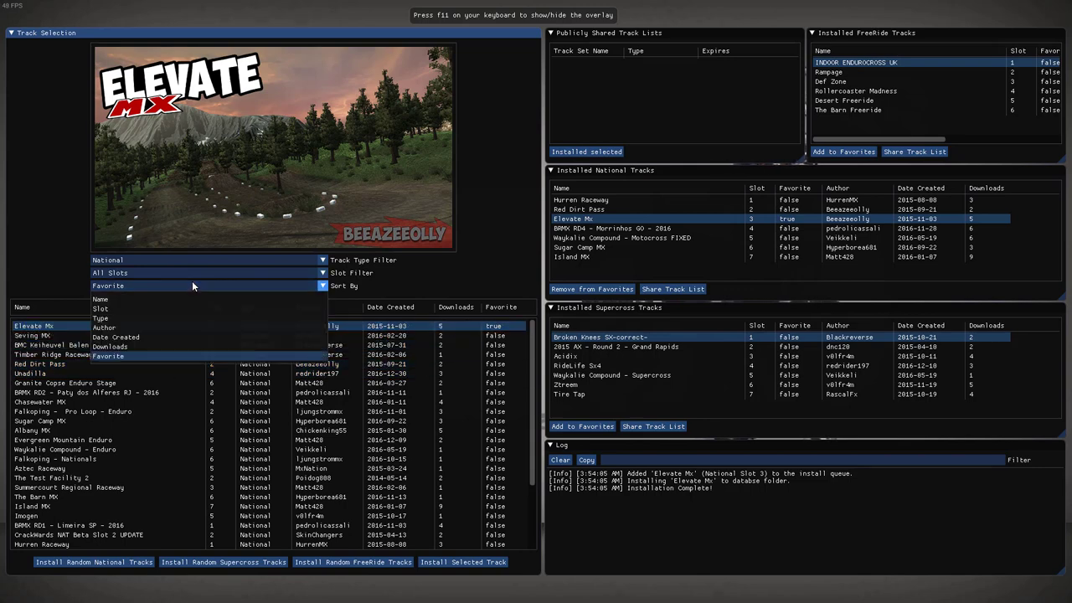
pyautogui.click(137, 299)
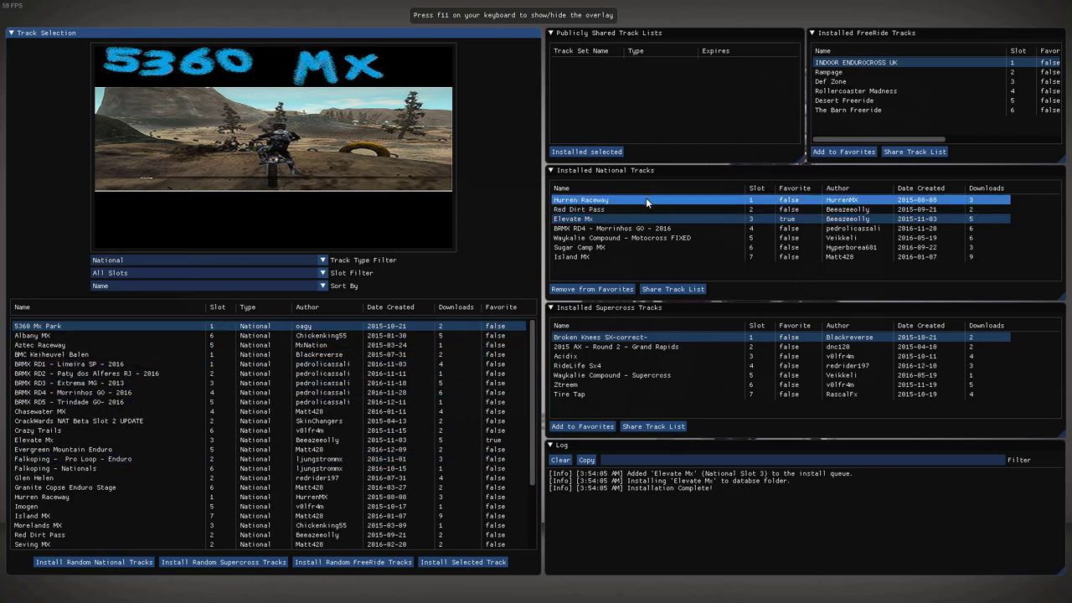
# Upload the installed National tracks as the public list Go_Fish_Starfox and select that entry
pyautogui.click(654, 290)
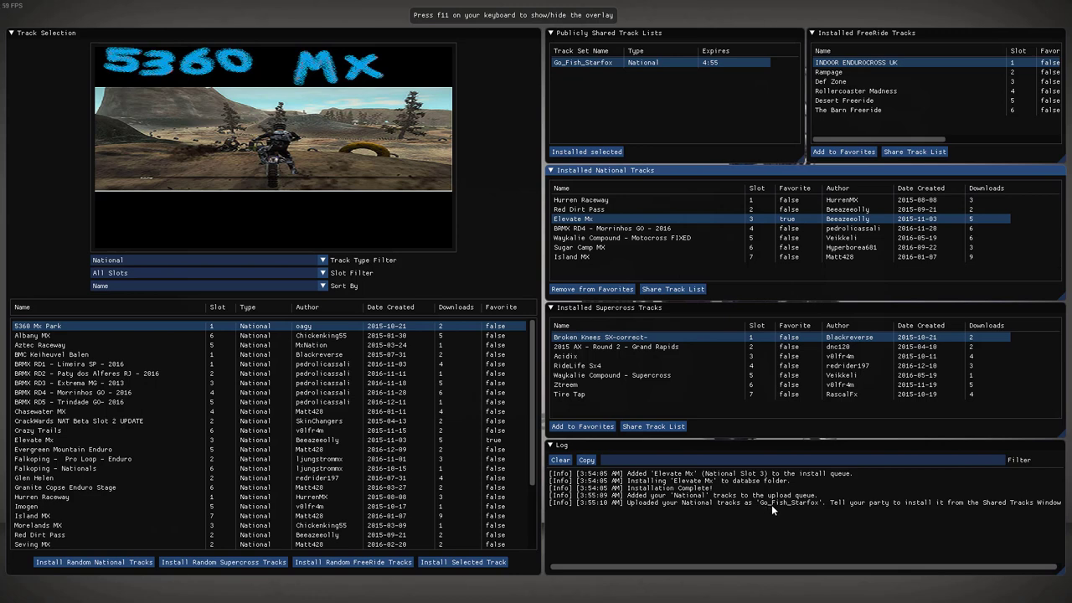
pyautogui.click(599, 62)
pyautogui.click(583, 61)
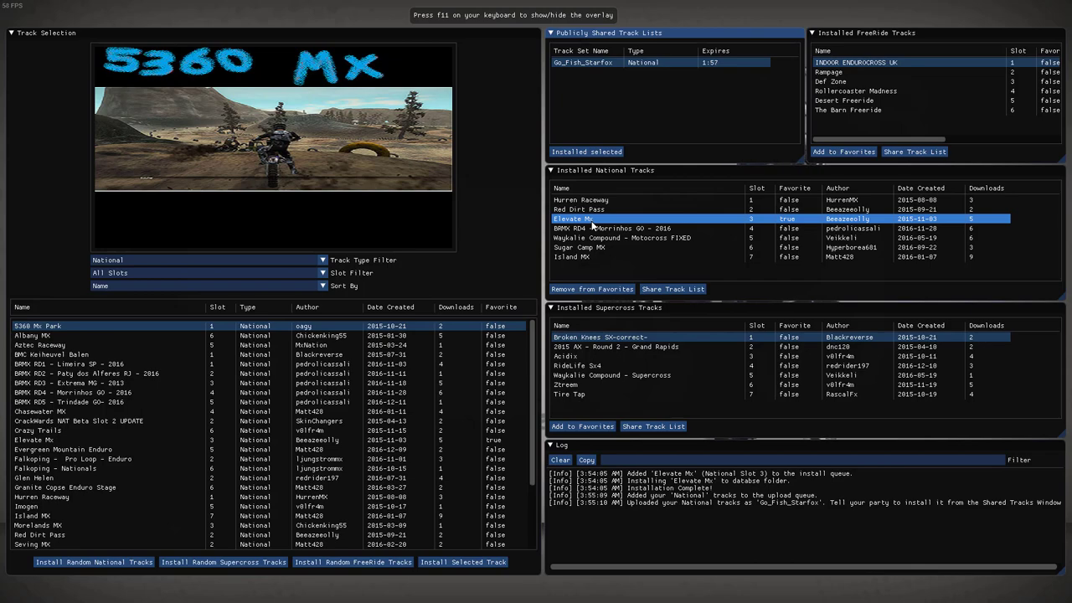
# Hide the overlay, preview BRMX RD1 – Limeira SP – 2016, and return to the game's main menu
pyautogui.press('F11')
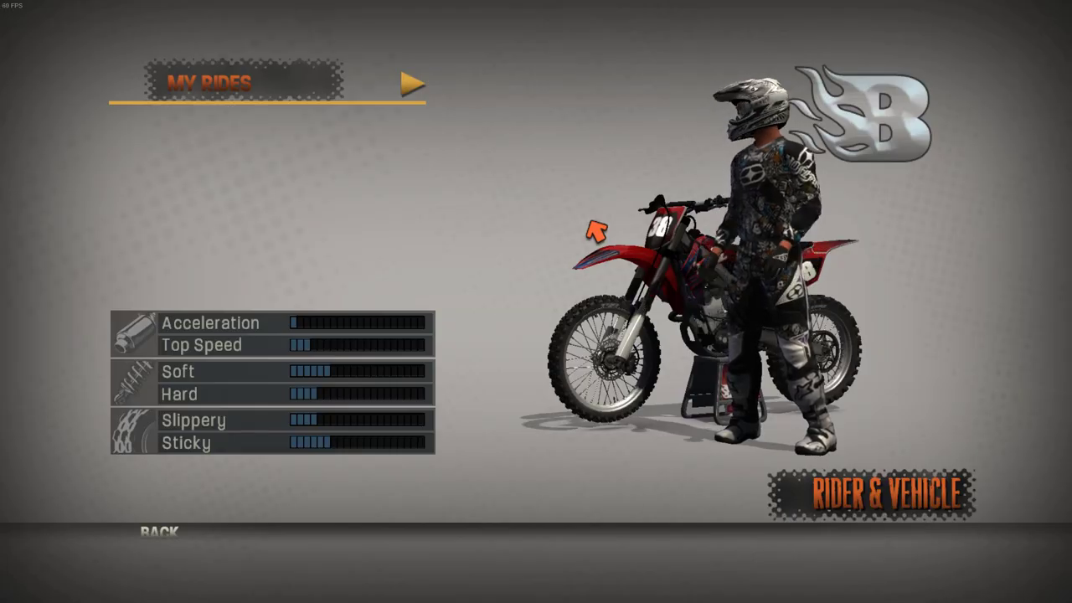
pyautogui.press('Escape')
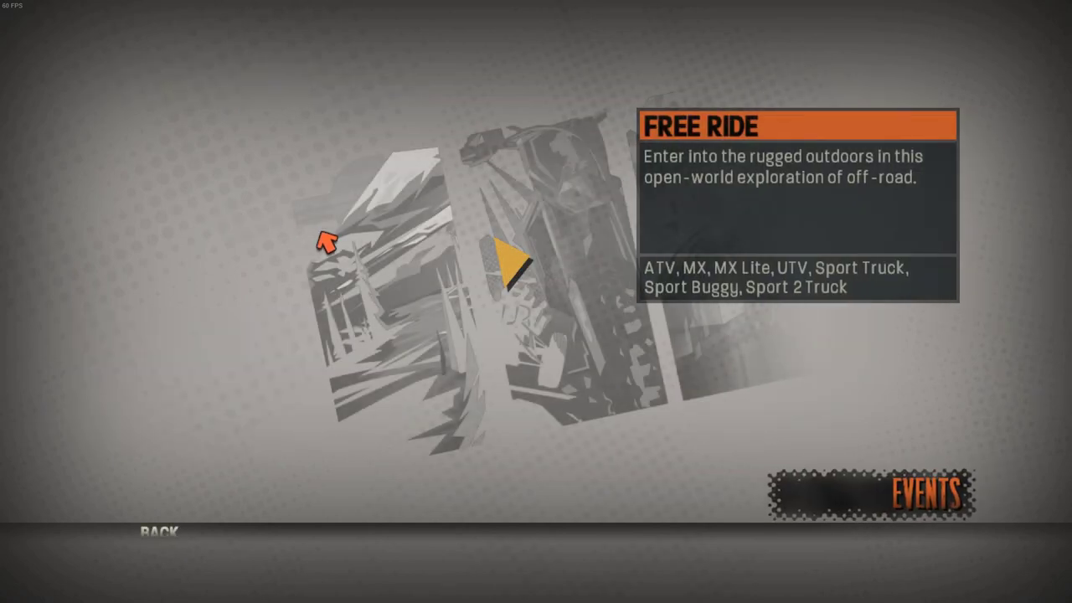
pyautogui.press('Escape')
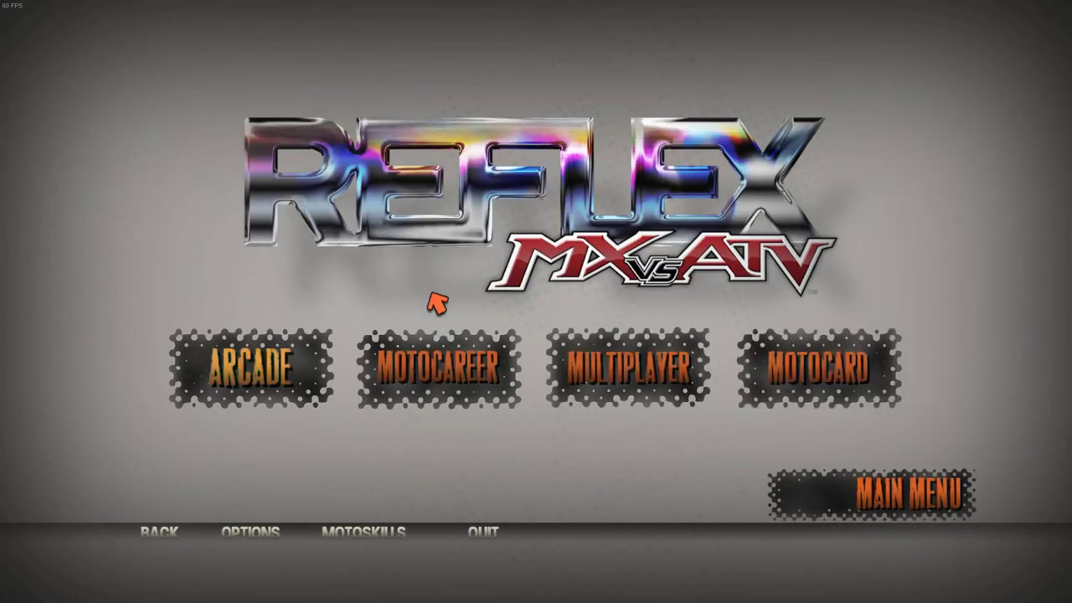
pyautogui.press('F11')
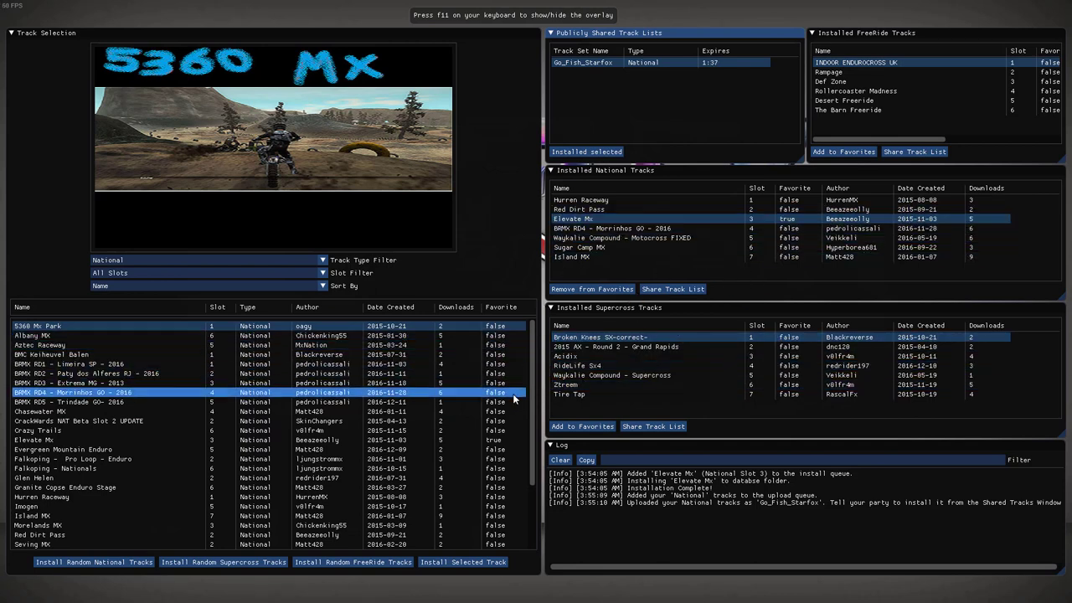
pyautogui.click(473, 363)
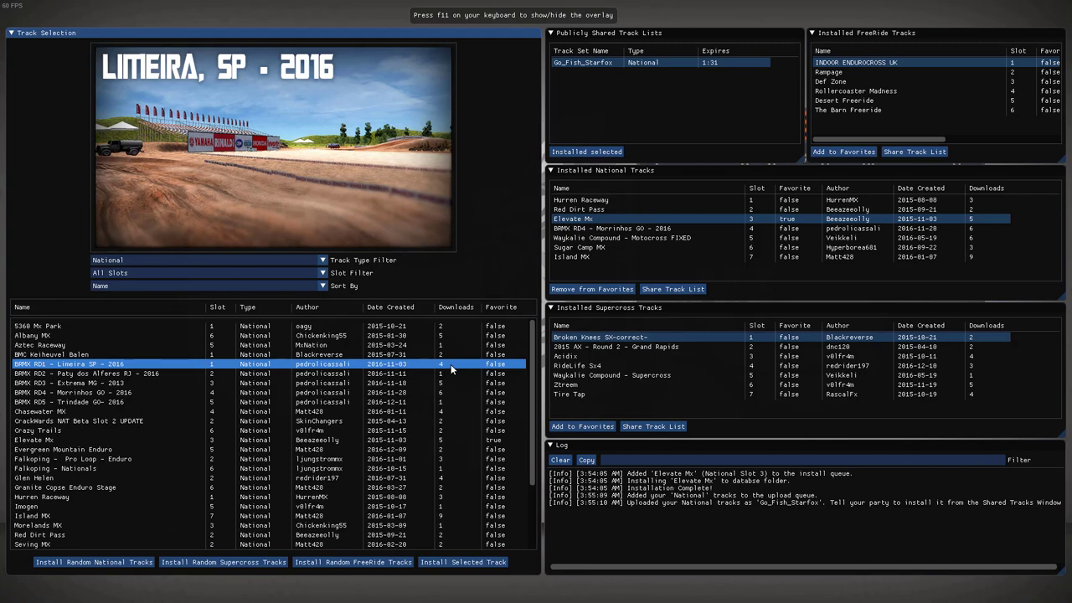
pyautogui.press('F11')
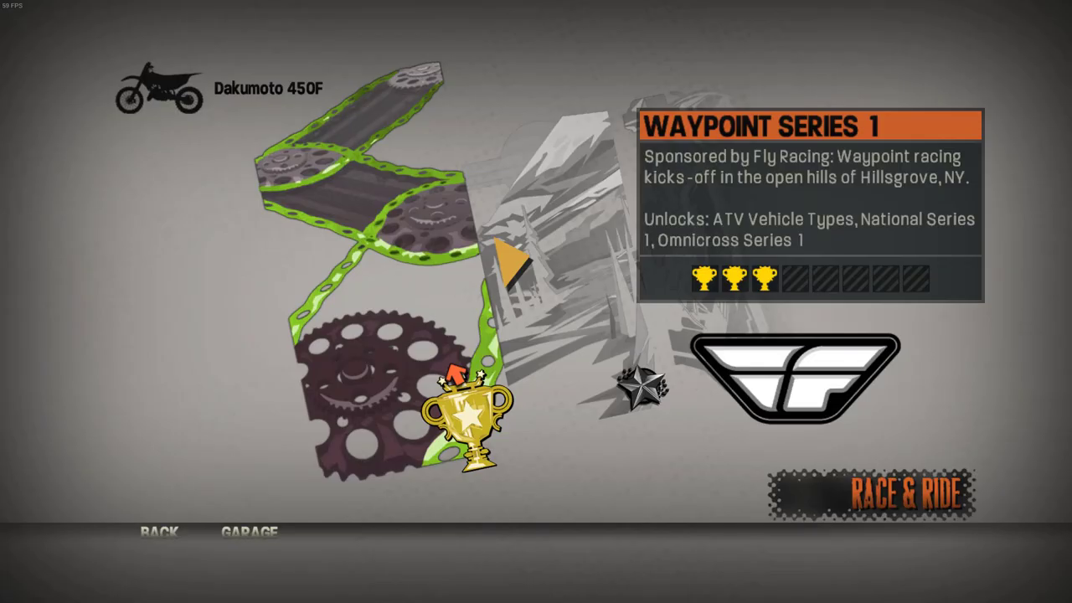
pyautogui.click(171, 538)
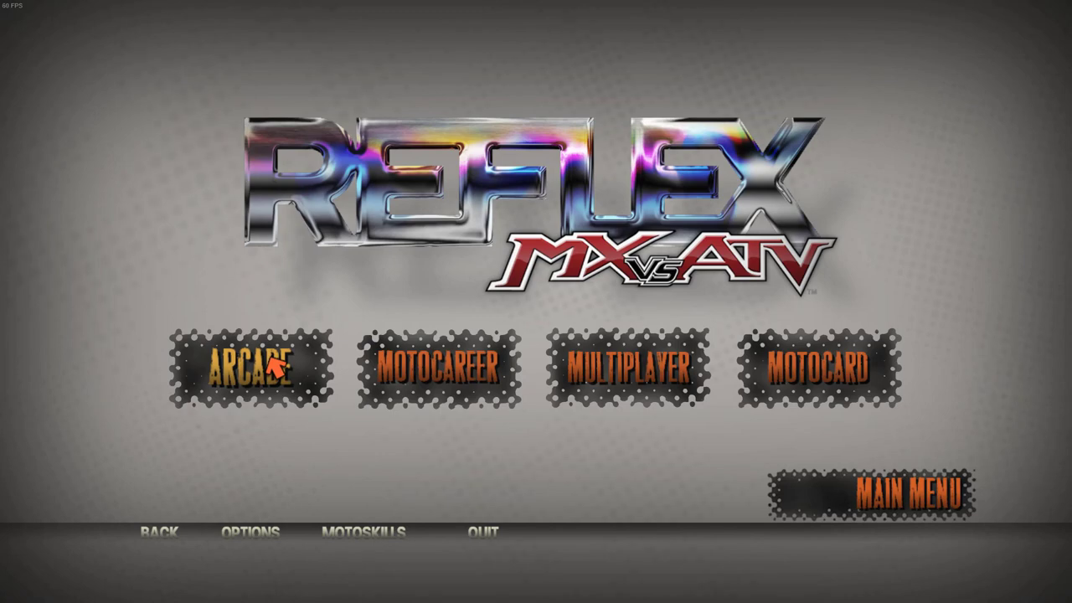
# Enter Arcade Nationals and pick the MX class Dakumoto 450F
pyautogui.press('F11')
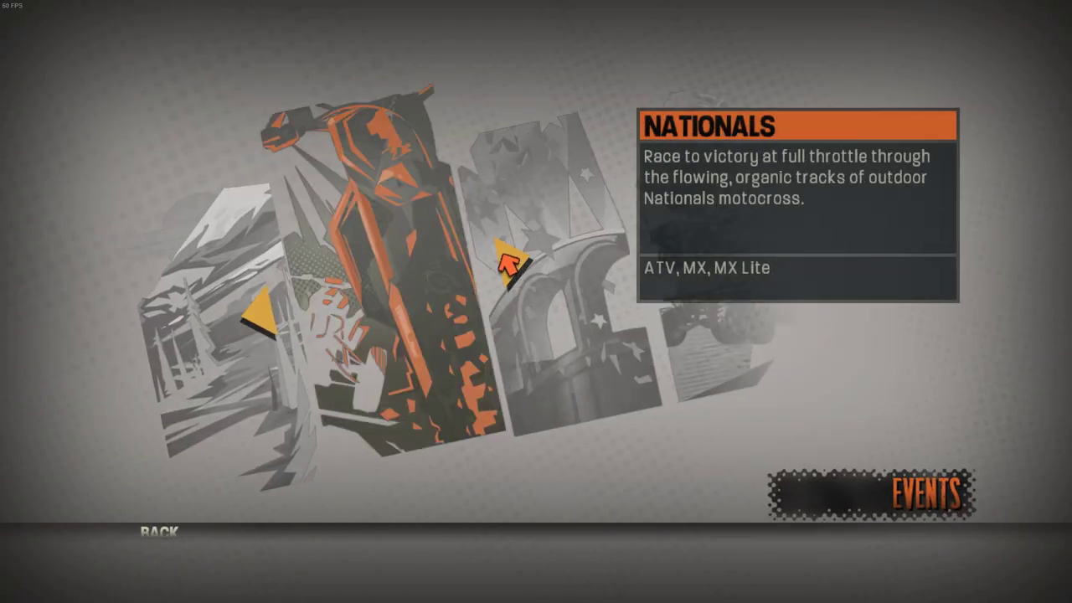
pyautogui.click(411, 306)
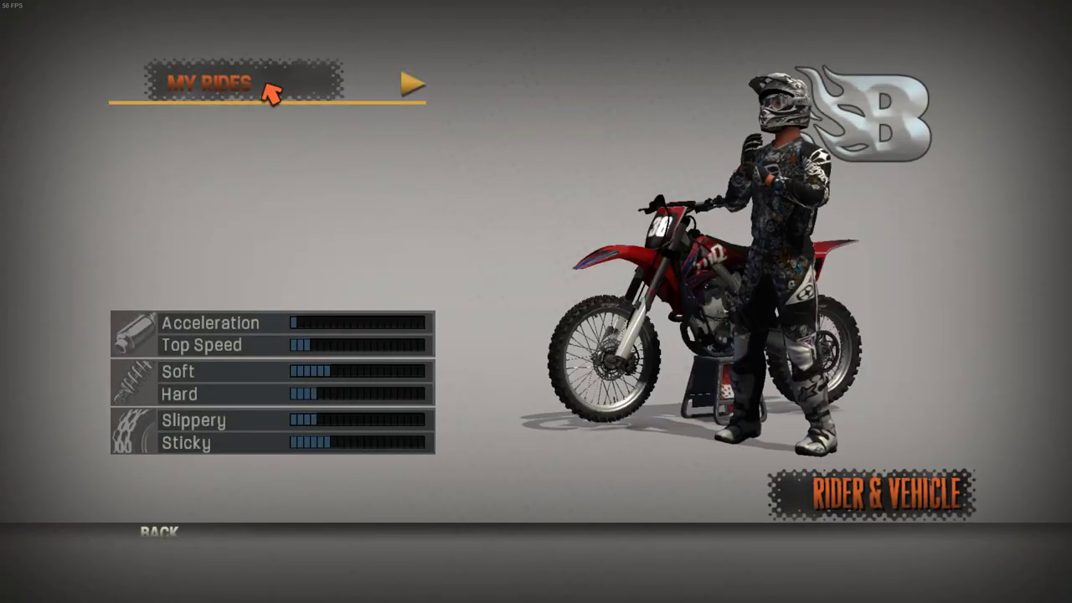
pyautogui.click(247, 80)
pyautogui.click(187, 139)
pyautogui.click(222, 180)
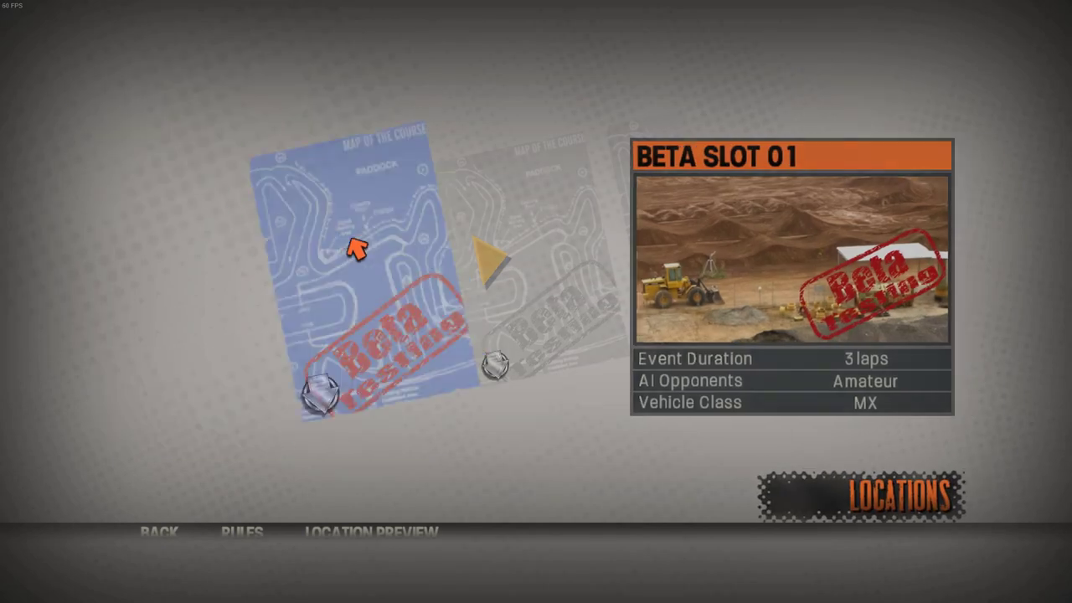
# Cycle the locations to BETA SLOT 03, start that race, then bring back the track manager overlay
pyautogui.click(495, 264)
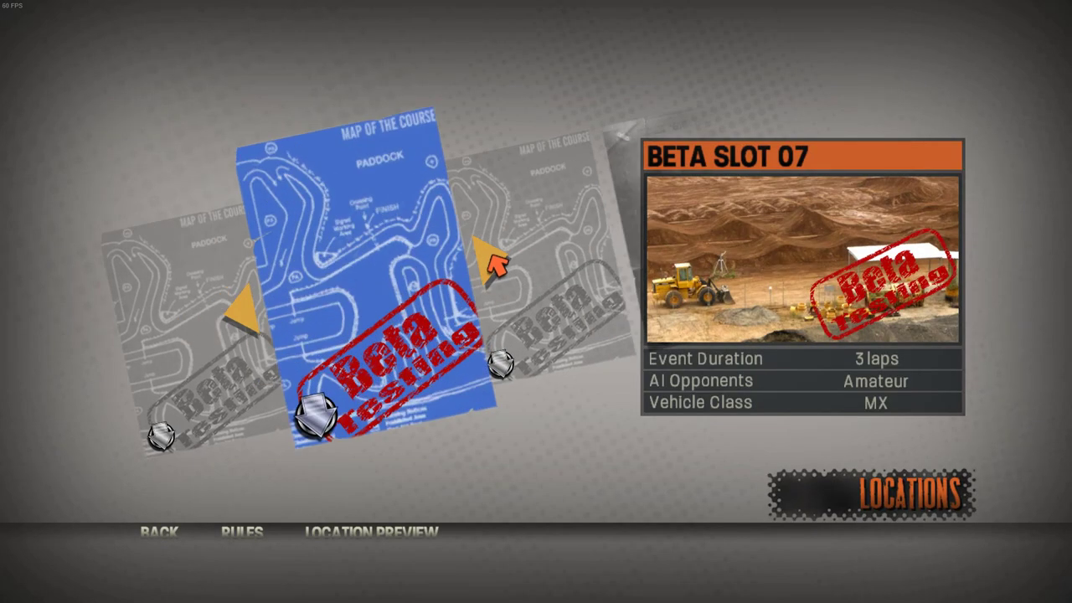
pyautogui.click(494, 264)
pyautogui.click(495, 264)
pyautogui.click(497, 265)
pyautogui.click(496, 264)
pyautogui.click(495, 261)
pyautogui.click(247, 308)
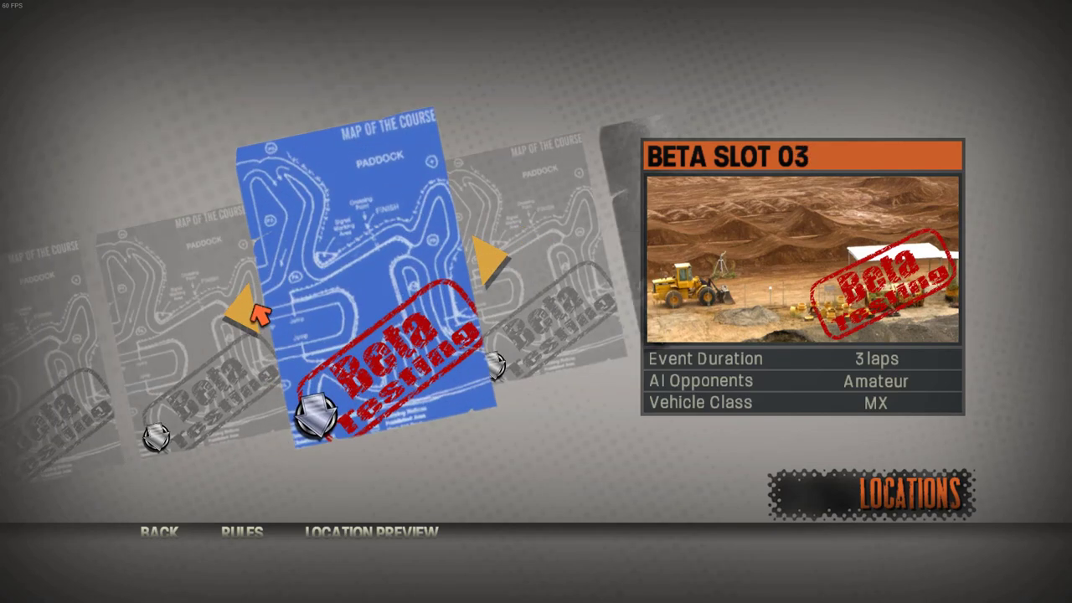
pyautogui.click(343, 335)
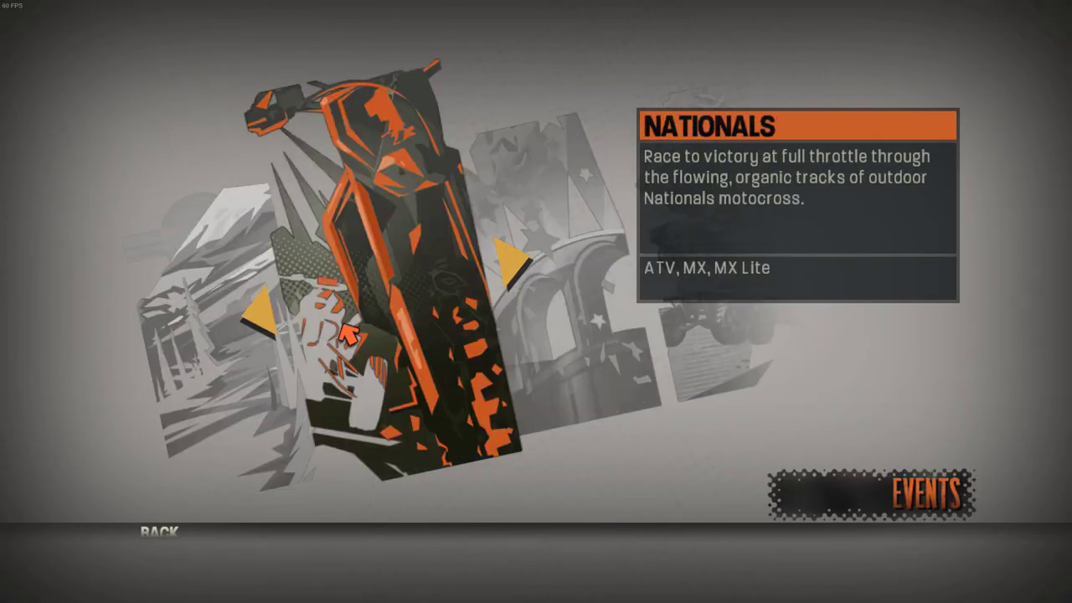
pyautogui.press('F11')
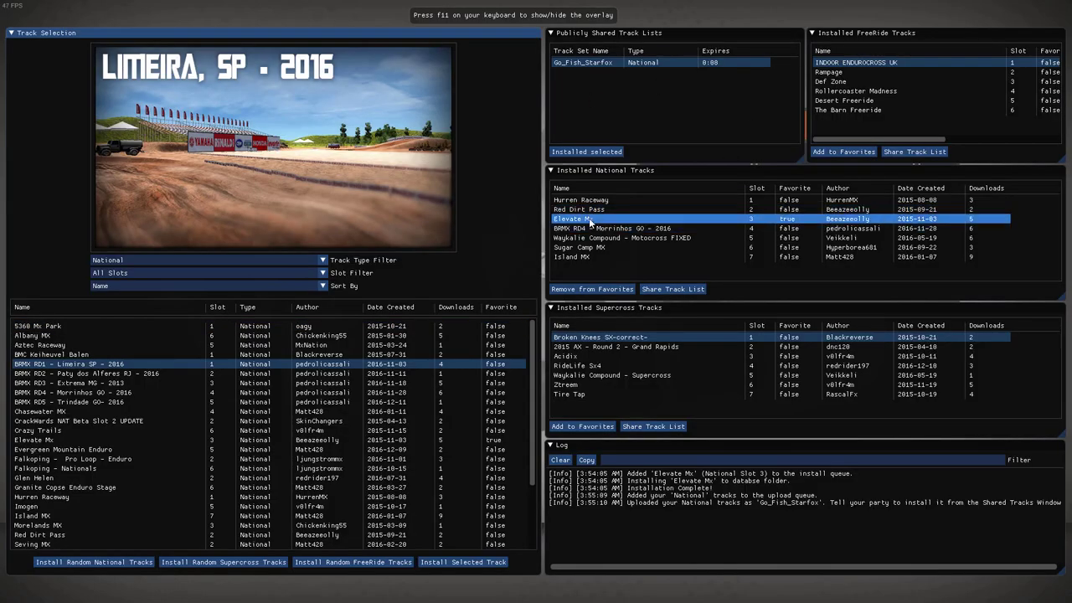
# Filter to slot 3 and install Morelands MX there, then select BRMX RD4 among installed tracks
pyautogui.click(189, 274)
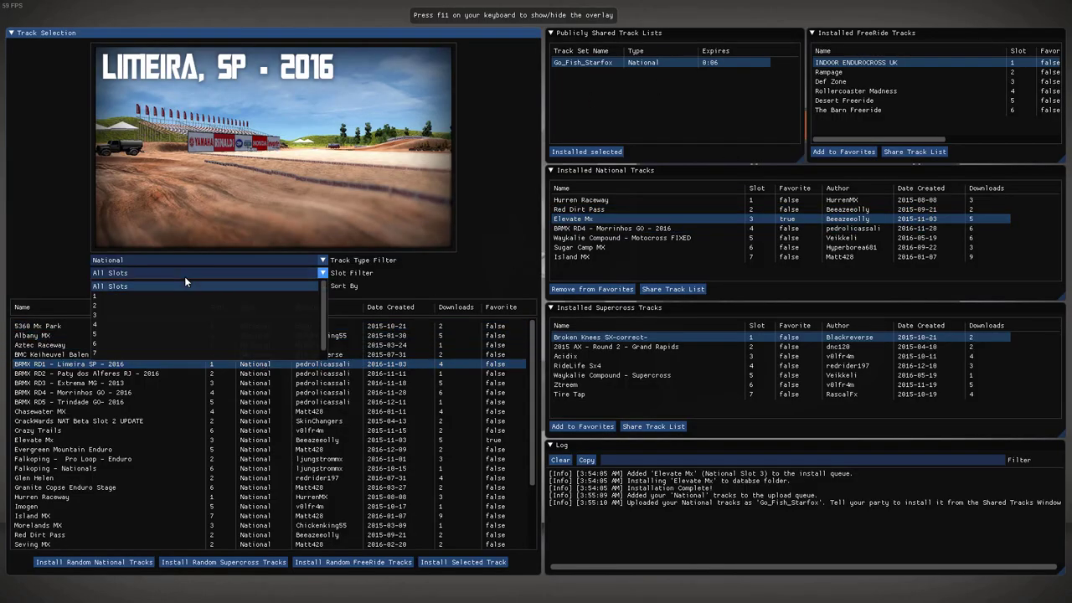
pyautogui.click(160, 314)
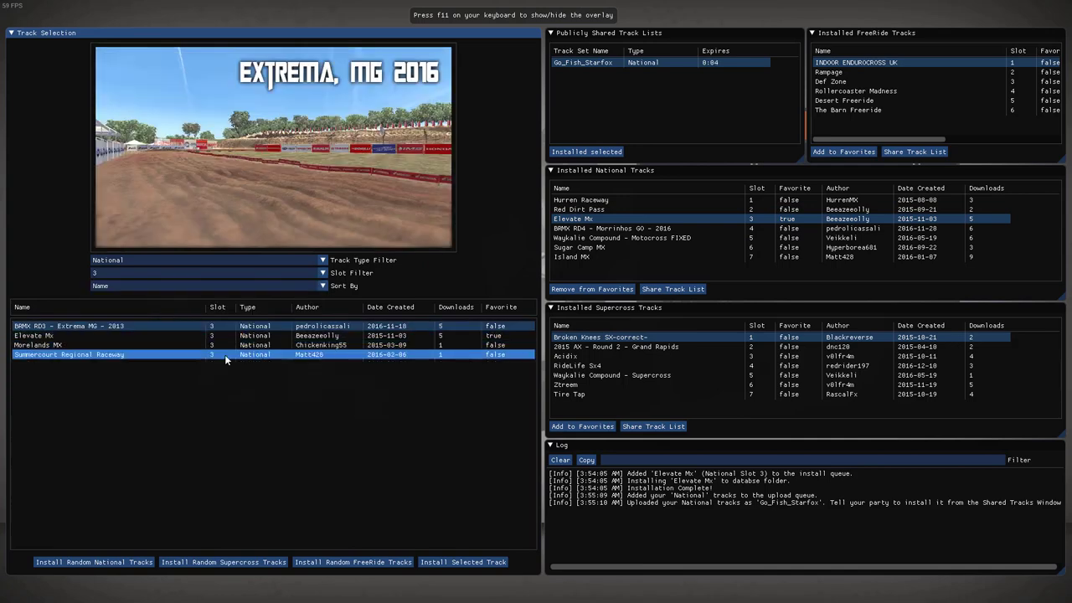
pyautogui.click(146, 343)
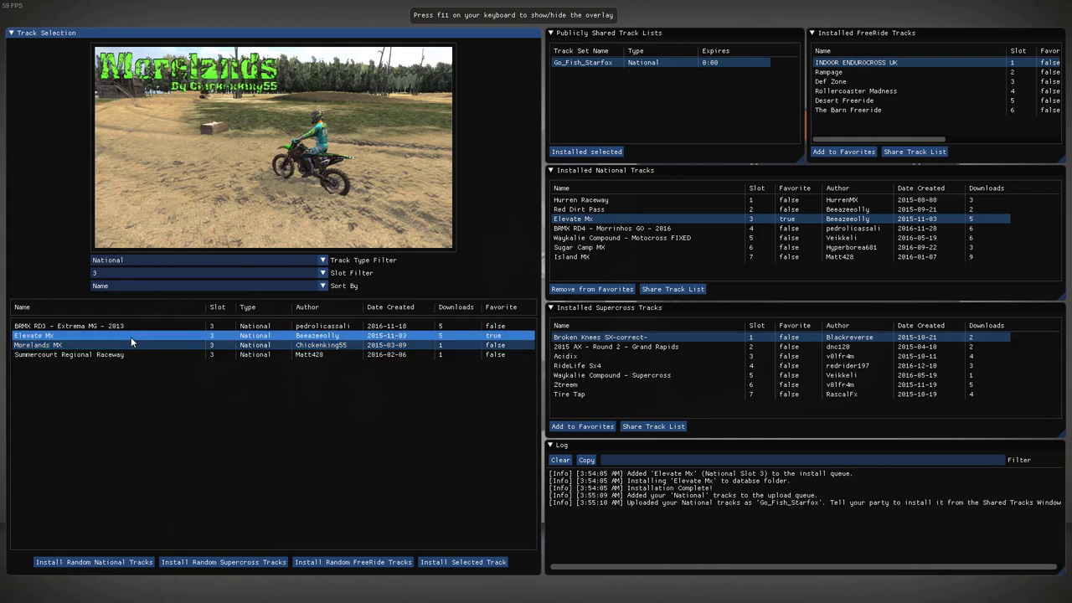
pyautogui.click(477, 562)
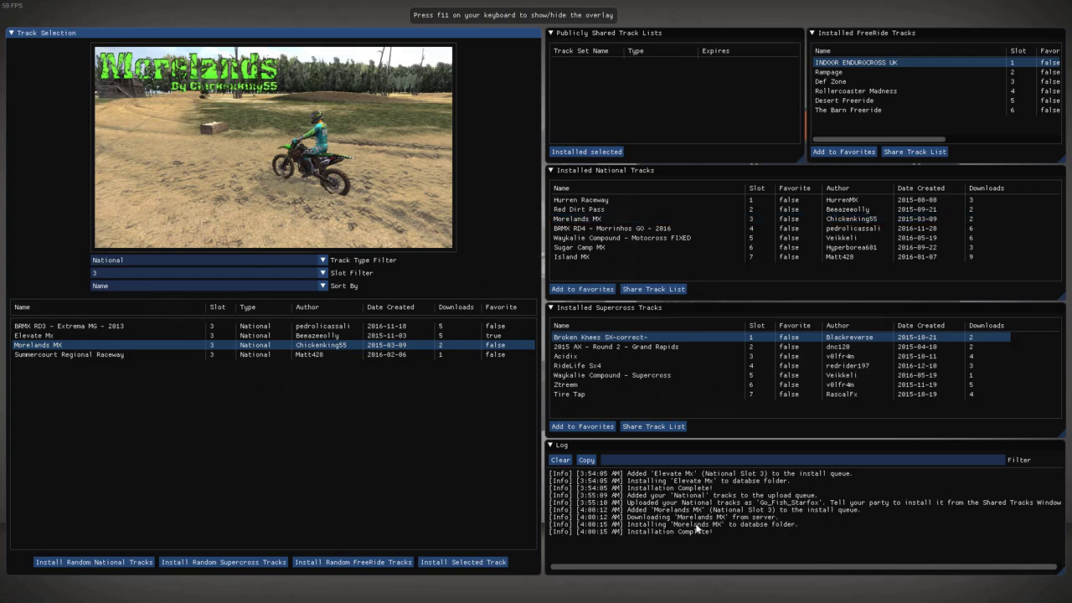
pyautogui.click(569, 229)
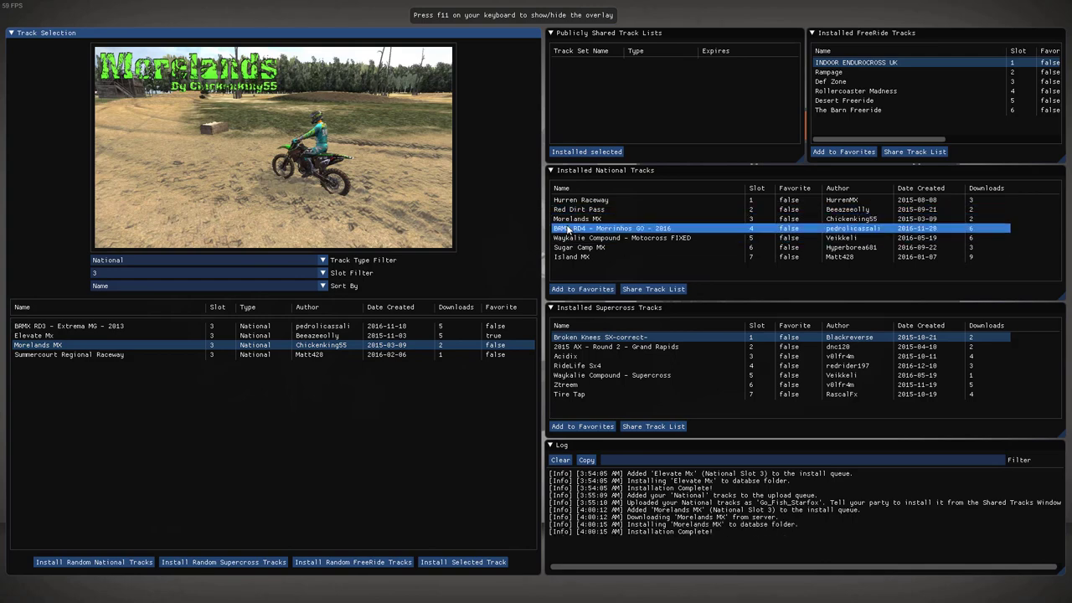
# Start a Nationals race at Beta Slot 03 on the 450F
pyautogui.press('F11')
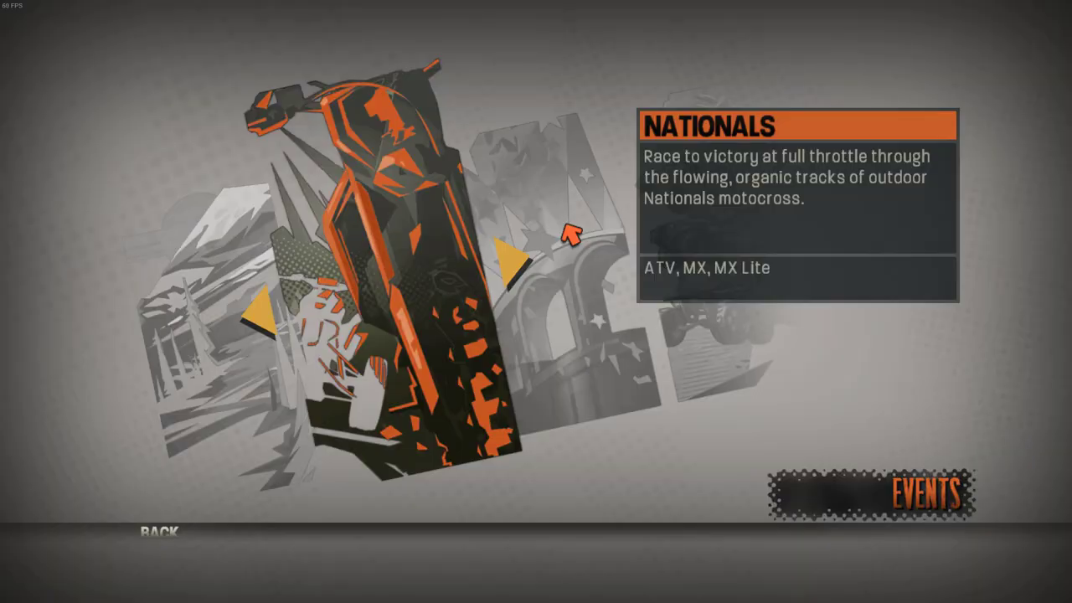
pyautogui.press('Return')
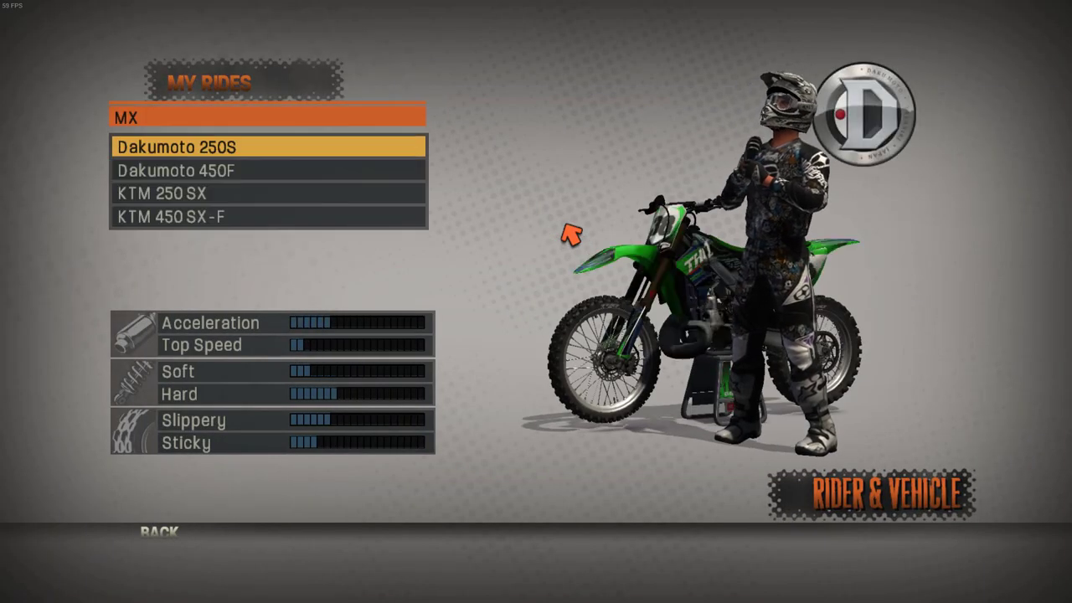
pyautogui.press('Down')
pyautogui.press('Return')
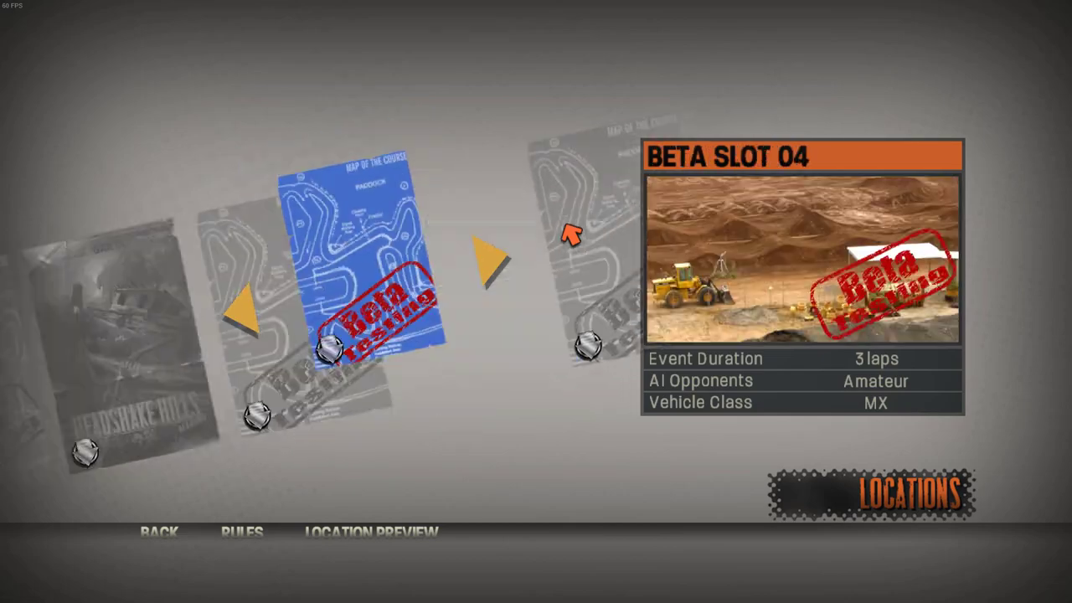
pyautogui.press('Left')
pyautogui.press('Left')
pyautogui.press('Right')
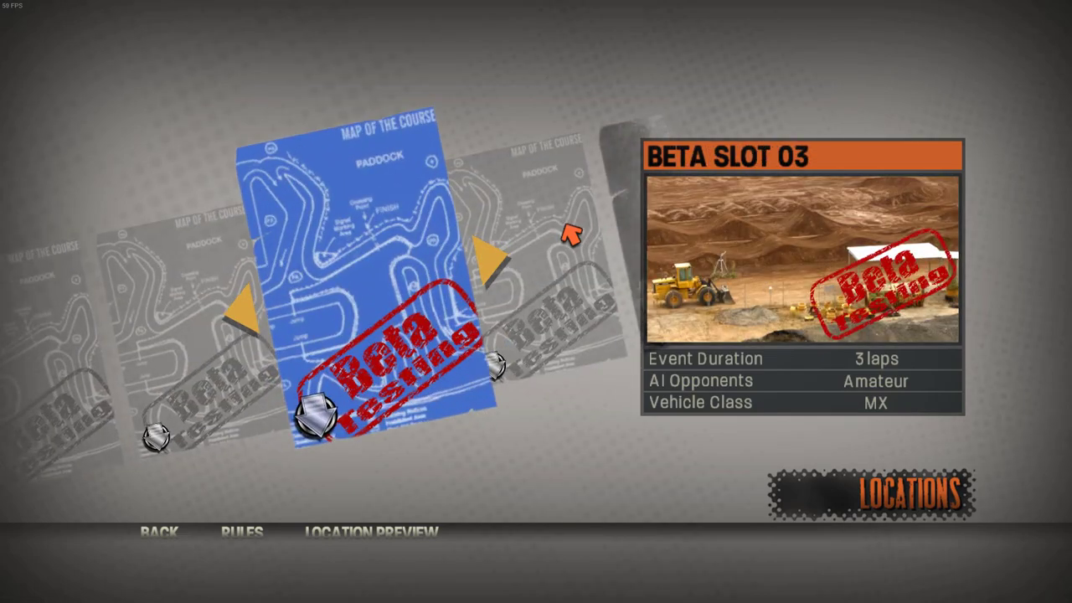
pyautogui.press('Return')
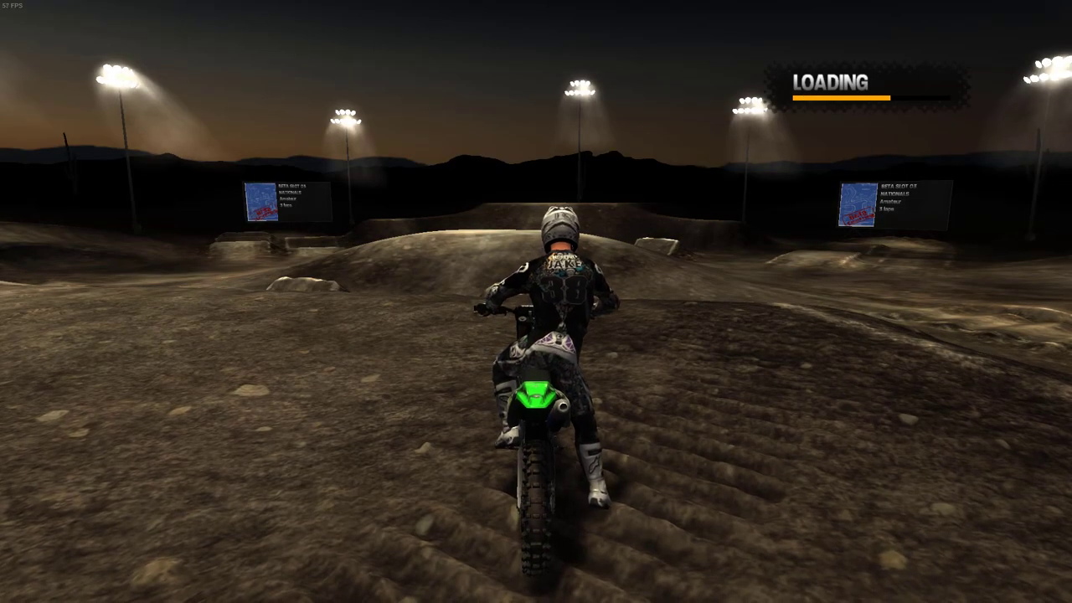
pyautogui.press('Return')
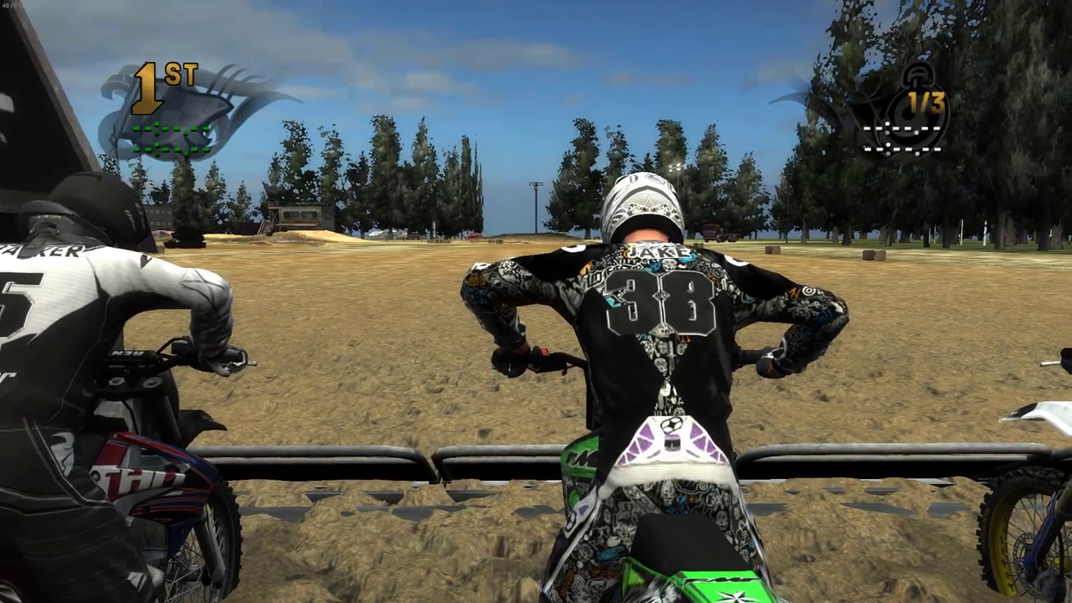
# Pause the race and choose Quit to leave the event
pyautogui.press('Escape')
pyautogui.press('Down')
pyautogui.press('Down')
pyautogui.press('Down')
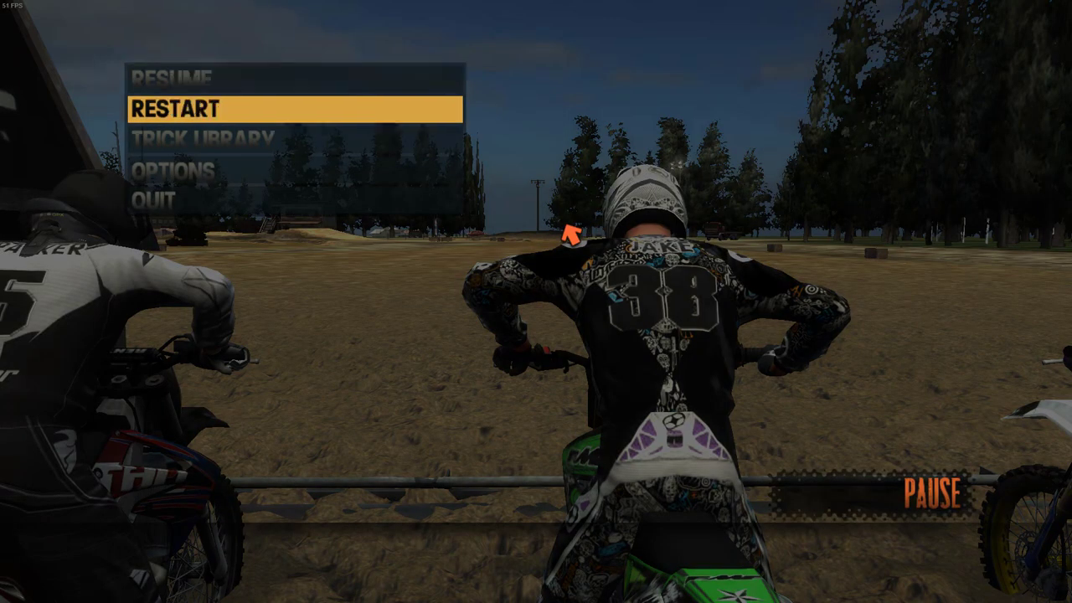
pyautogui.press('Return')
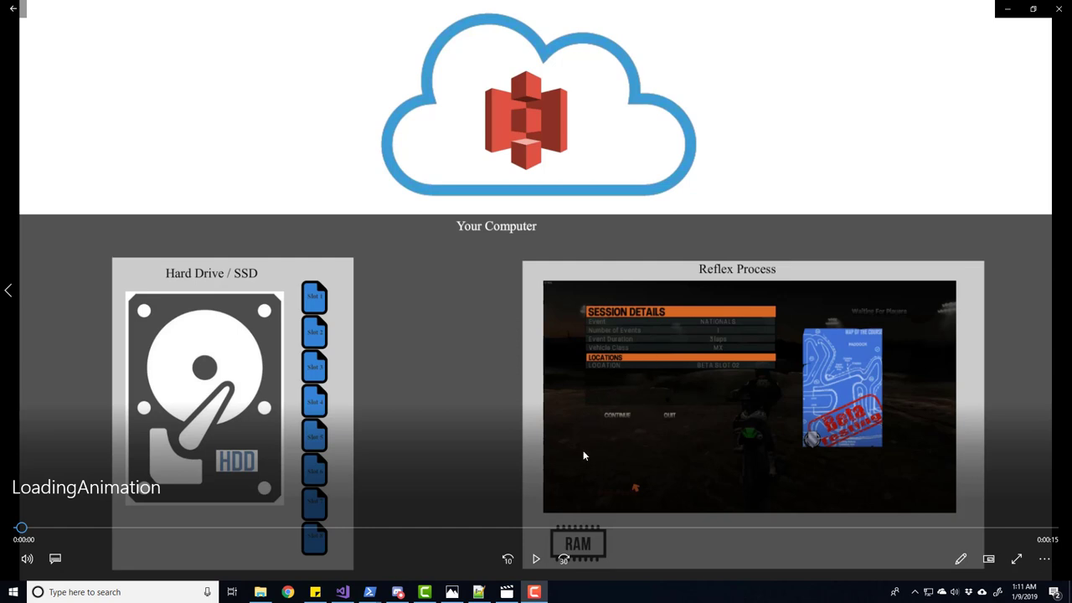
# Step the LoadingAnimation through 0:00:03 to 0:00:05, with Glen Helen in Slot 2, then resume
pyautogui.click(536, 559)
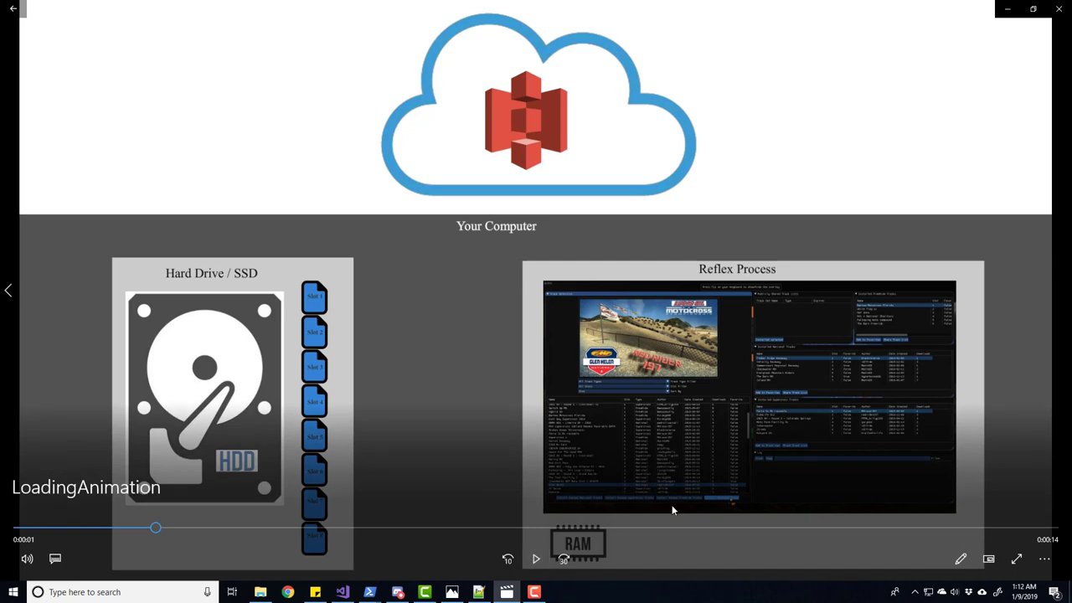
pyautogui.click(539, 562)
pyautogui.click(540, 561)
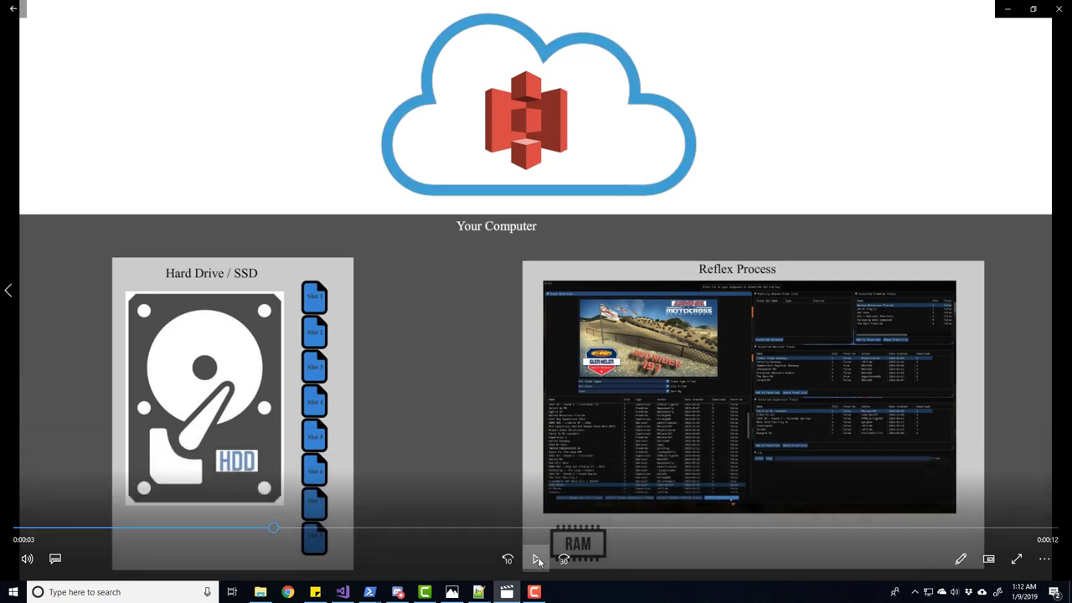
pyautogui.click(539, 562)
pyautogui.click(539, 561)
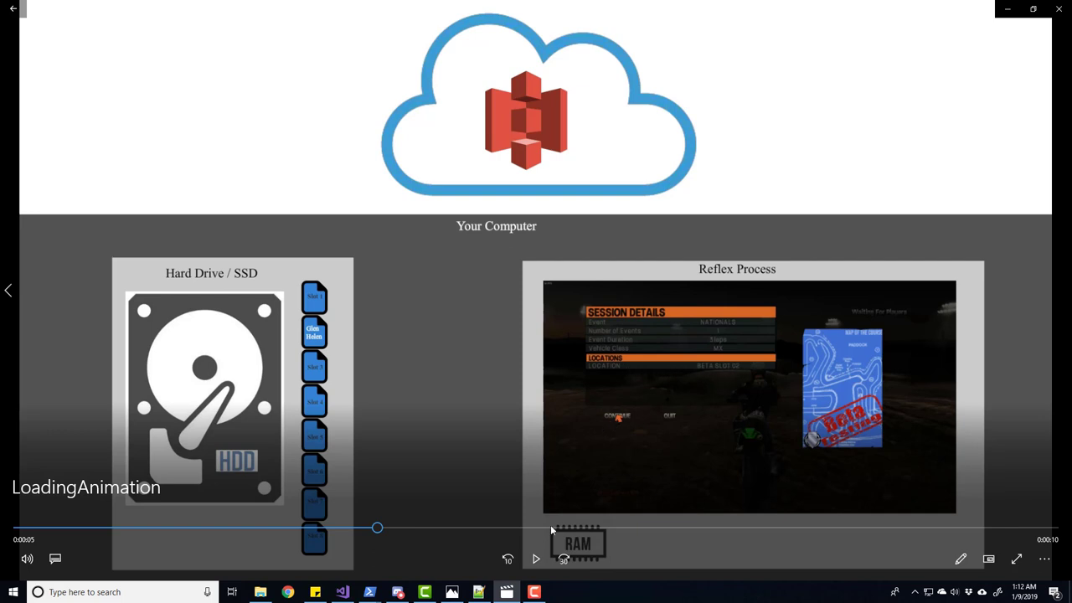
pyautogui.click(536, 559)
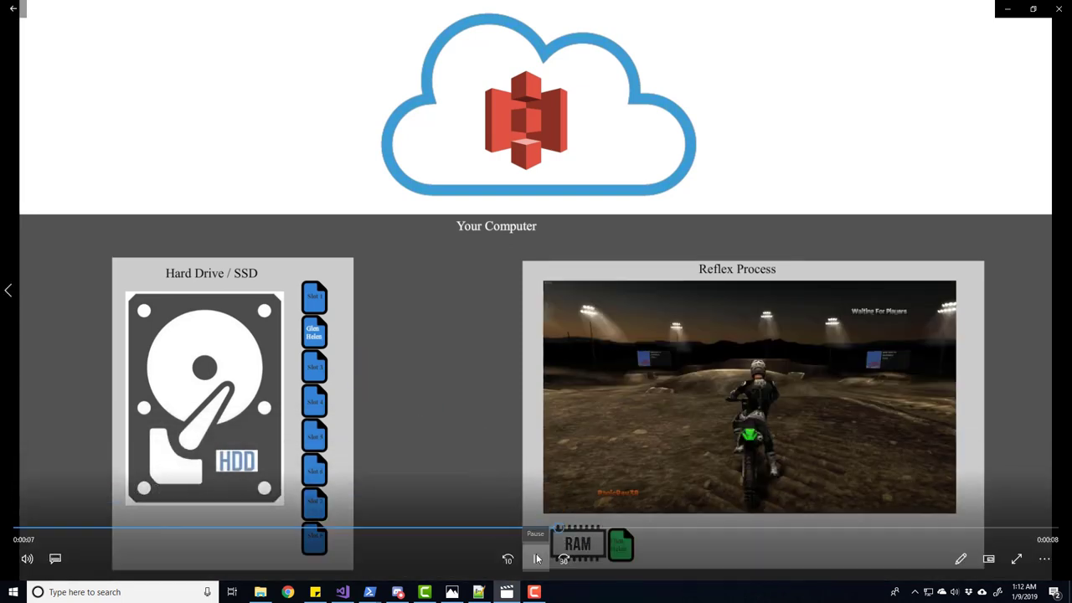
# Pause the animation at 0:00:08, scrub back to 0:00:06, then forward again to 0:00:08
pyautogui.click(638, 545)
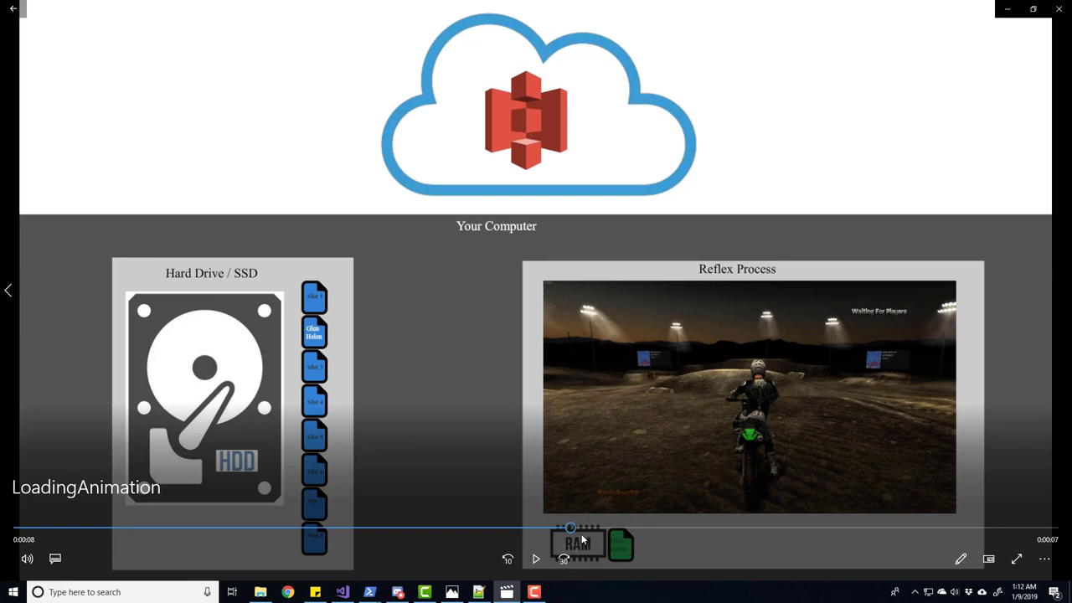
pyautogui.moveTo(571, 529); pyautogui.dragTo(495, 530)
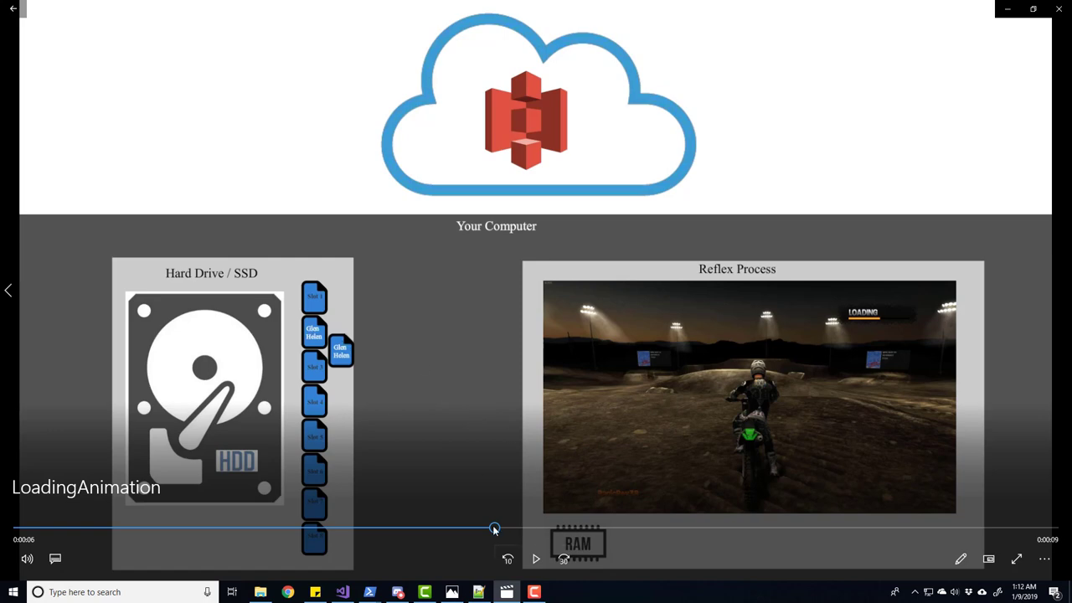
pyautogui.moveTo(496, 529); pyautogui.dragTo(609, 530)
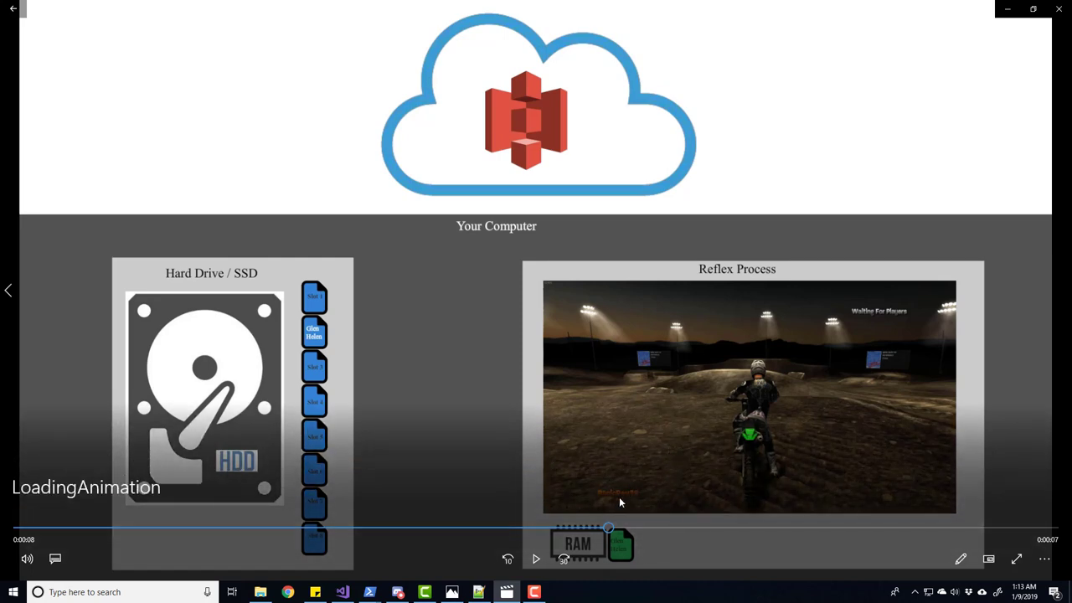
# Advance the animation in short bursts until it stands paused at 0:00:13 with Crackwards in Slot 2
pyautogui.click(538, 559)
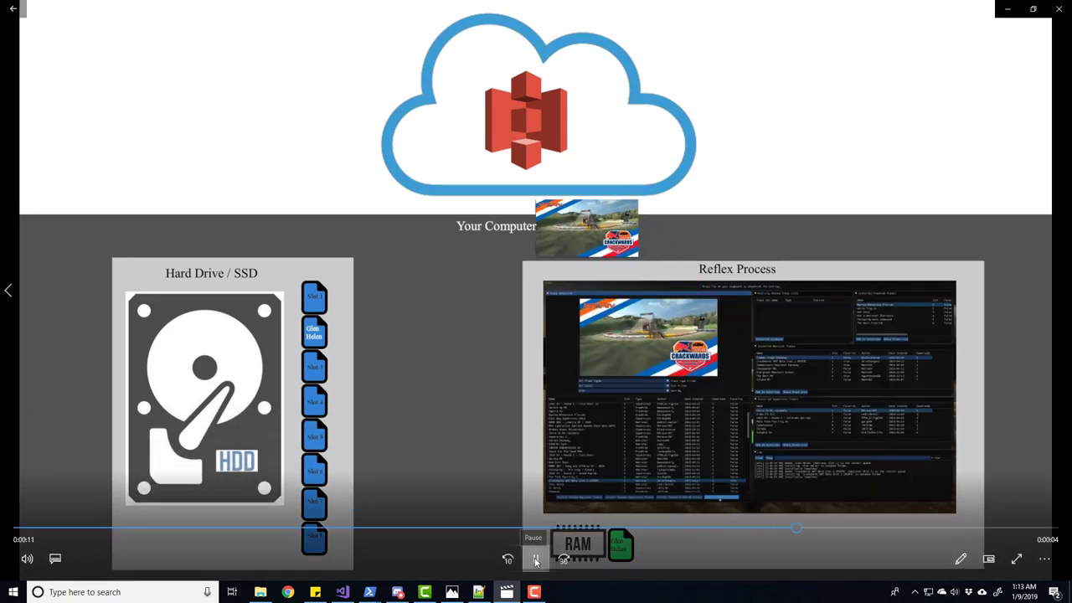
pyautogui.click(536, 560)
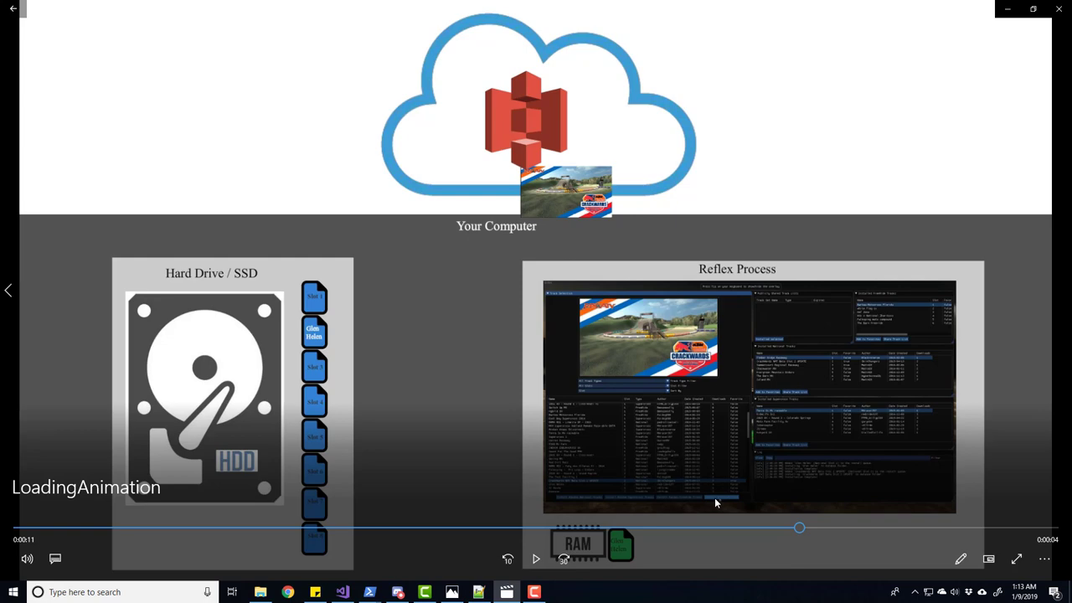
pyautogui.click(545, 561)
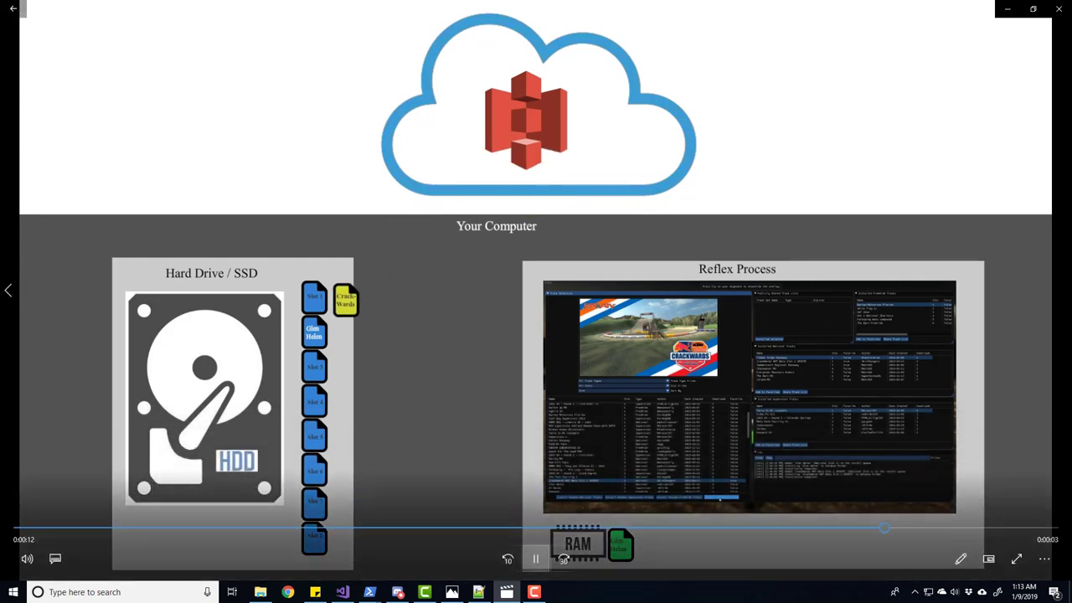
pyautogui.click(536, 558)
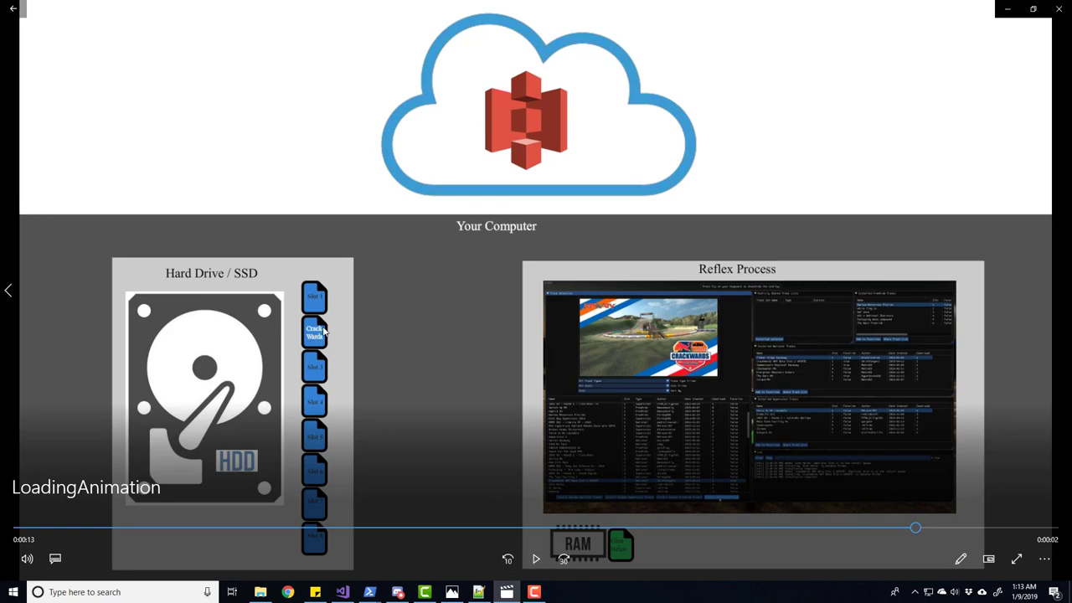
pyautogui.click(536, 559)
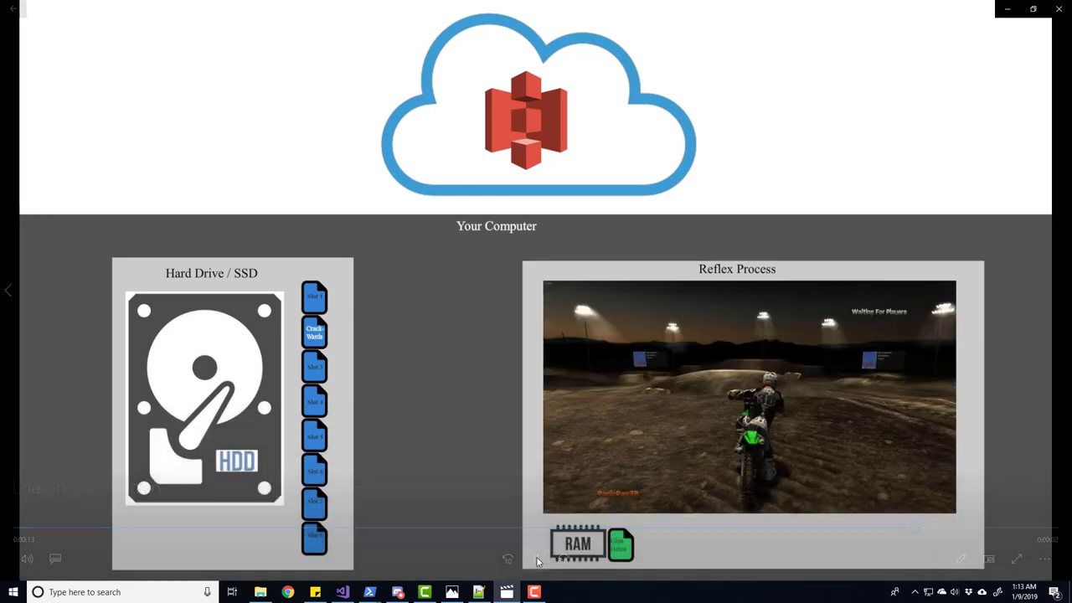
pyautogui.click(537, 560)
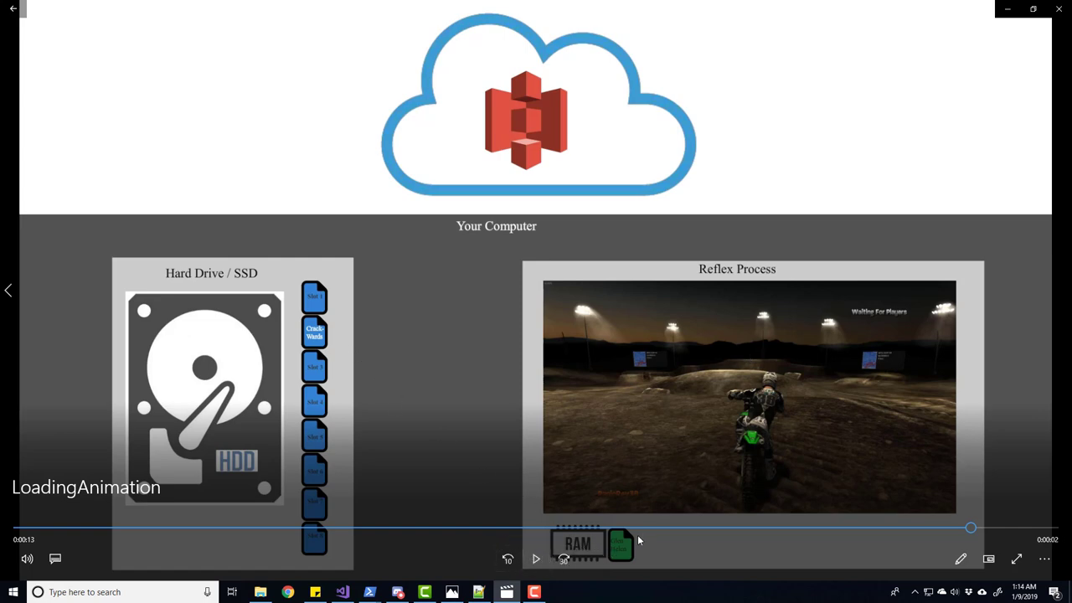
# Rewind the finished LoadingAnimation from its end back to 0:00:00
pyautogui.click(971, 529)
pyautogui.moveTo(971, 529); pyautogui.dragTo(22, 528)
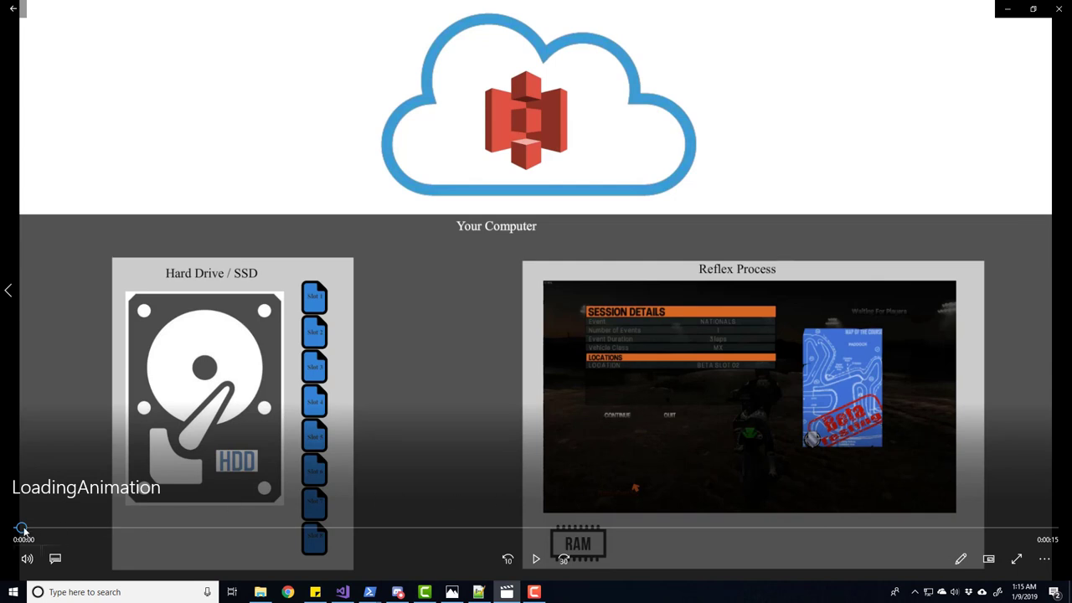
# Scrub the animation forward to about five seconds, with Glen Helen back in Slot 2
pyautogui.moveTo(23, 529); pyautogui.dragTo(101, 529)
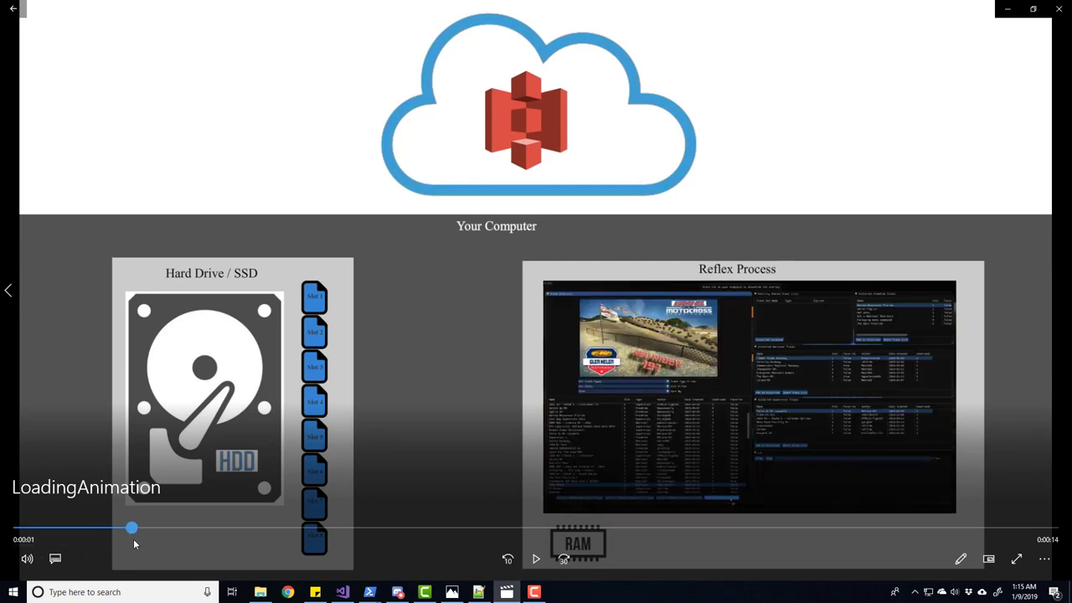
pyautogui.moveTo(170, 545); pyautogui.dragTo(380, 546)
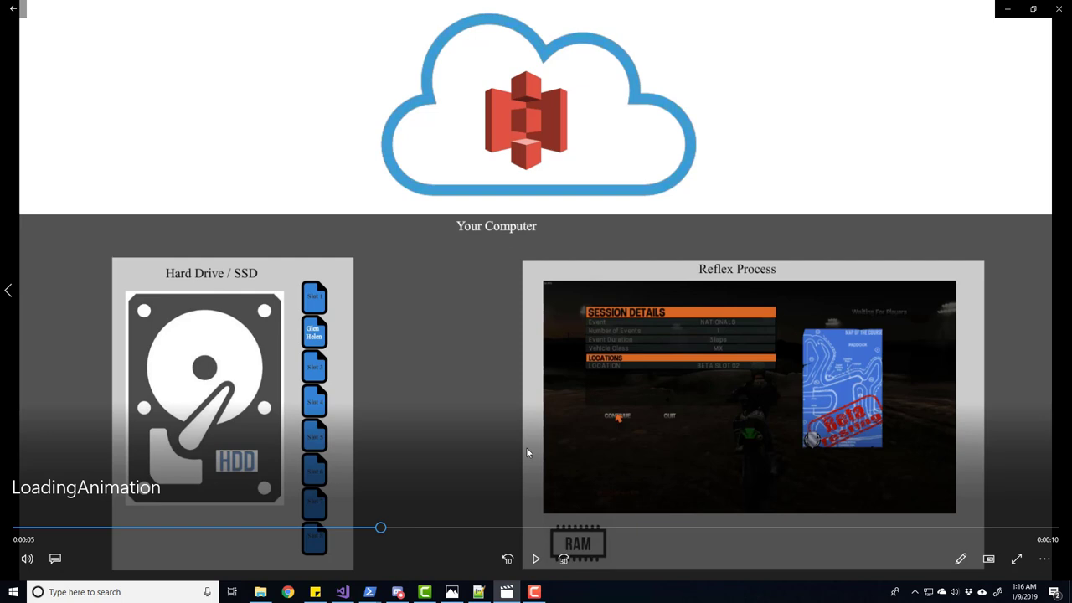
# Resume the loading animation and pause it at 0:00:07 as Glen Helen moves toward RAM
pyautogui.click(537, 560)
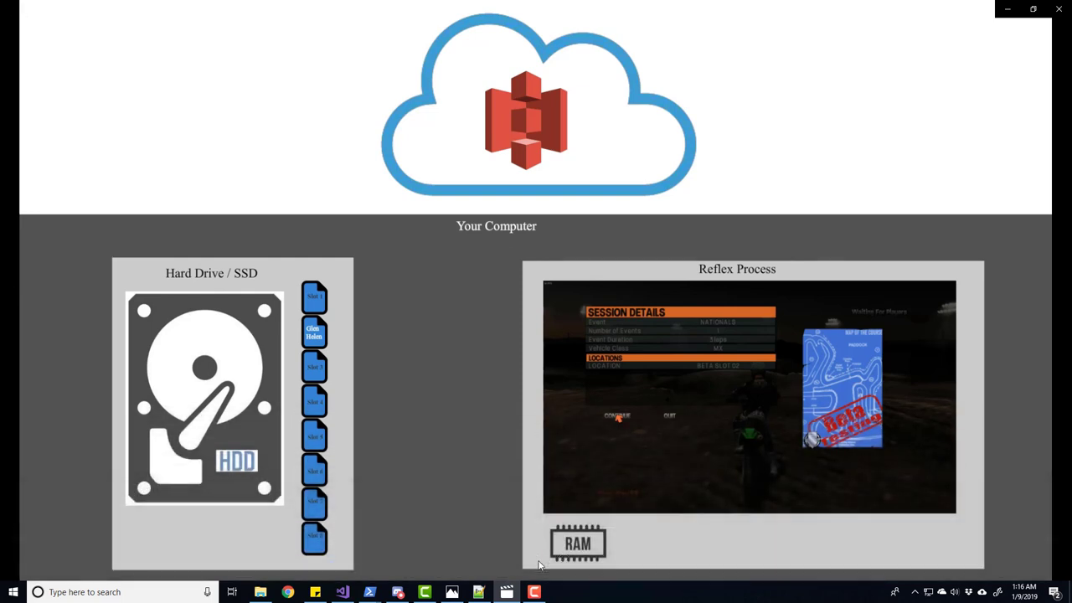
pyautogui.click(653, 398)
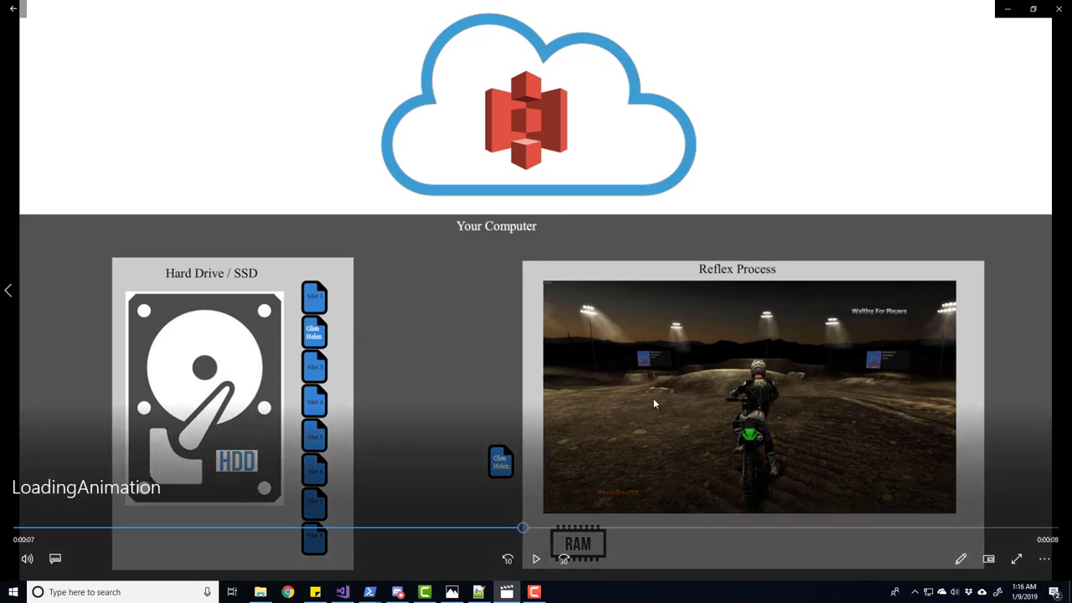